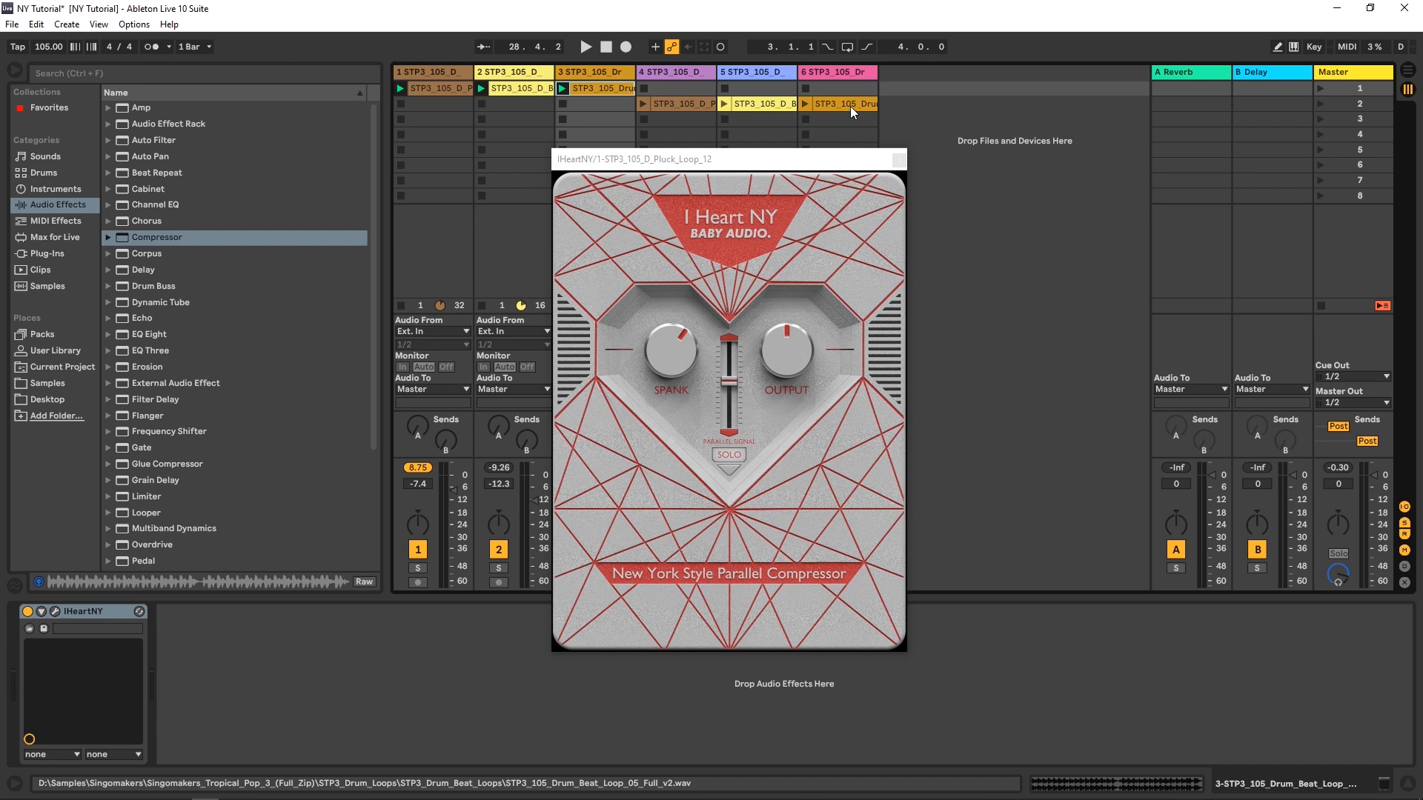
# Play scenes 1 and 2 alternately to compare the two versions of the full loop, and stop playback
pyautogui.click(1319, 89)
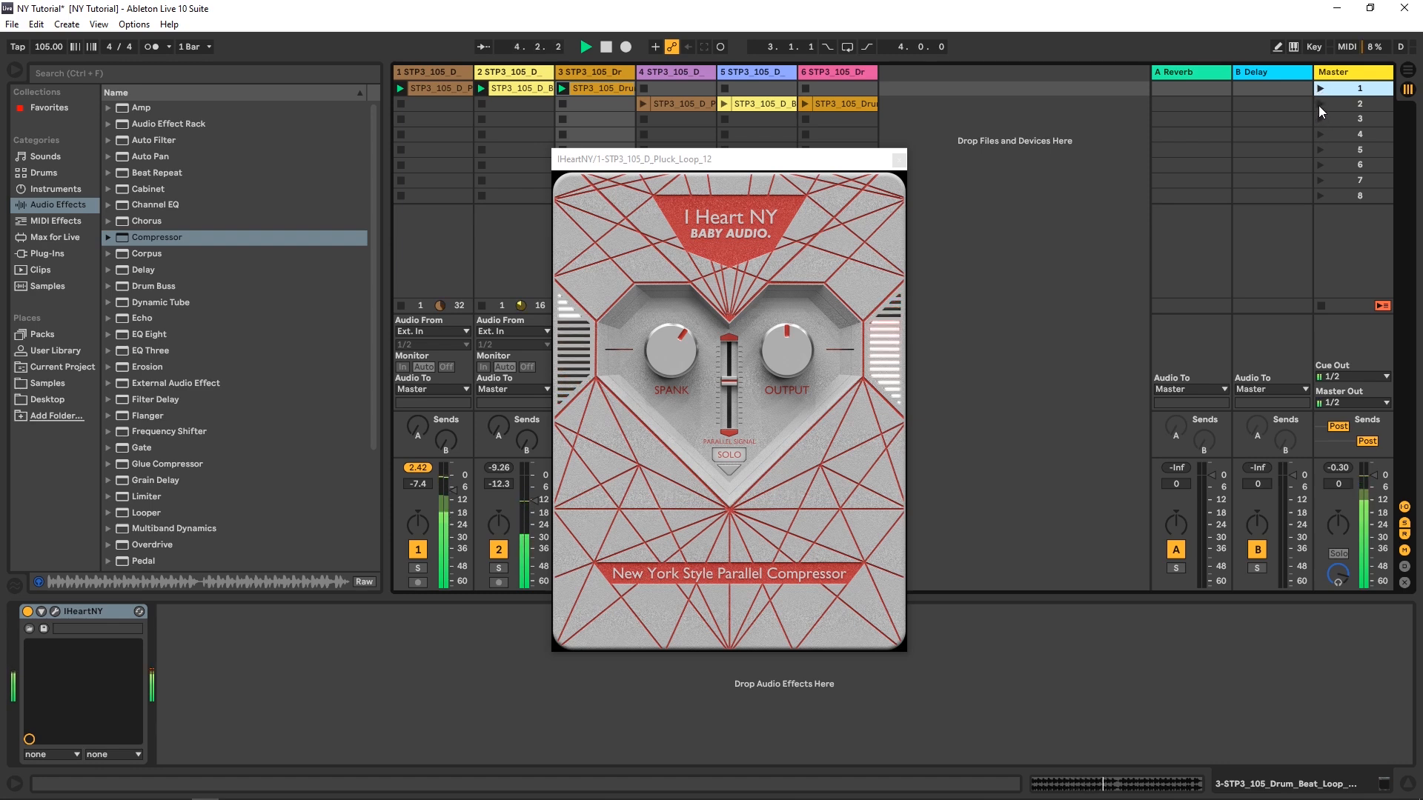
pyautogui.click(1320, 104)
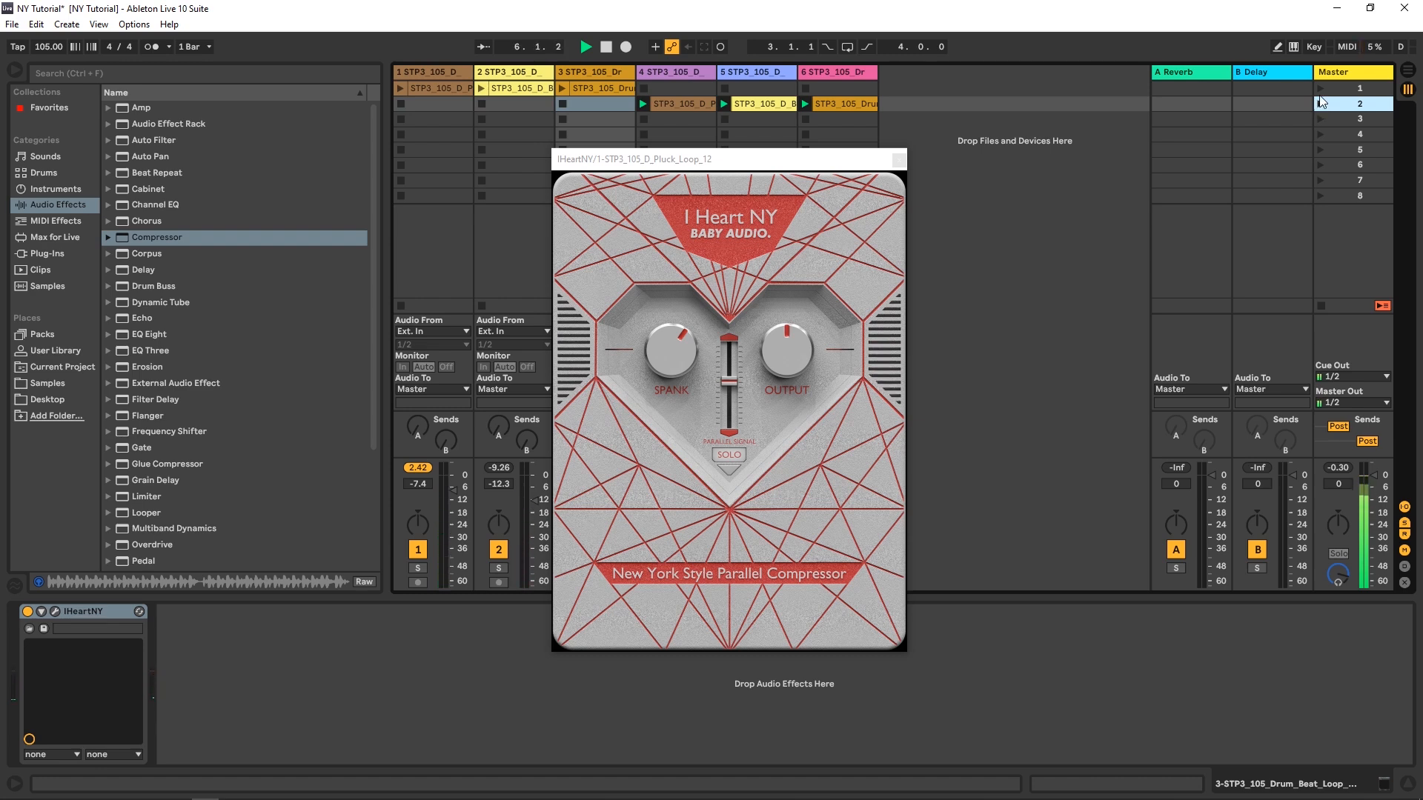
pyautogui.click(1321, 89)
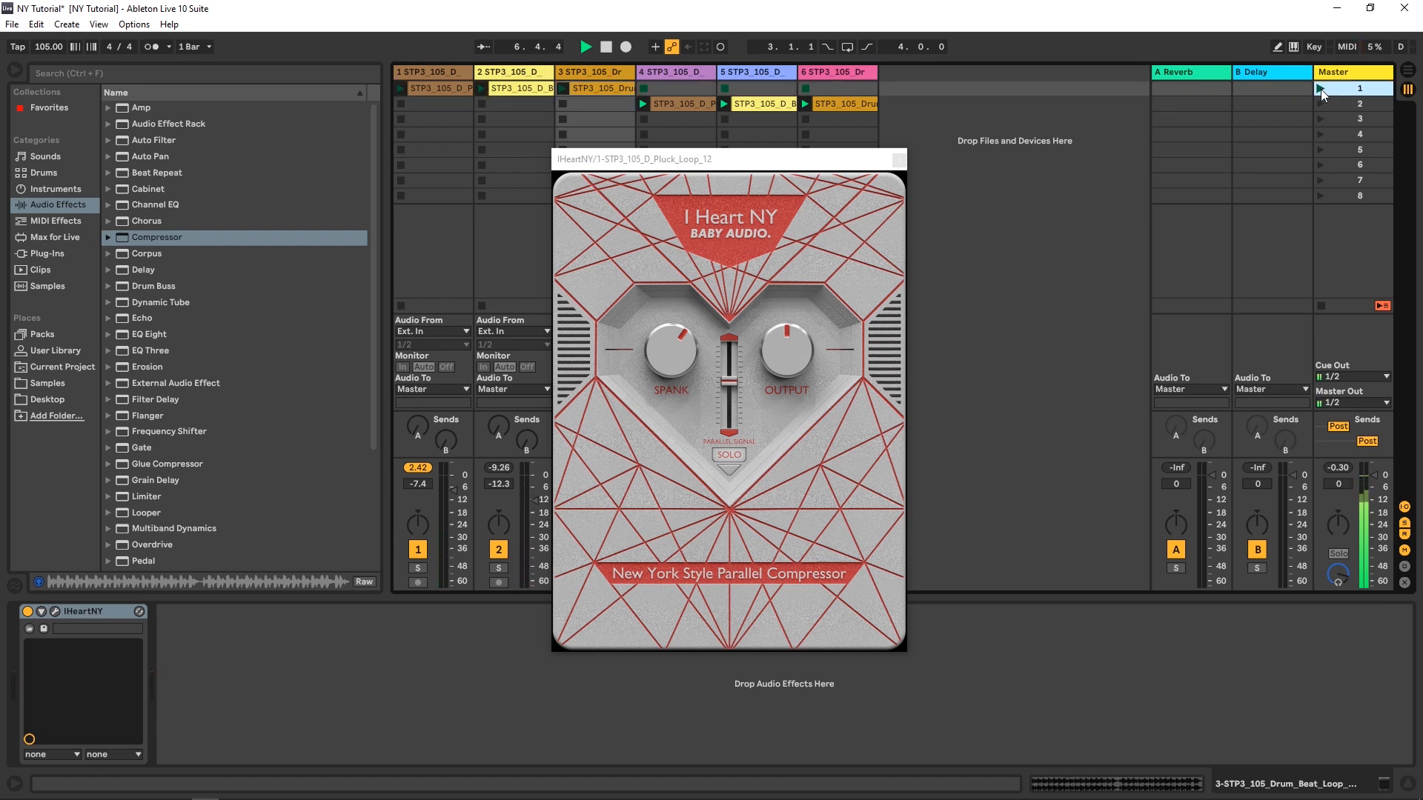
pyautogui.click(1319, 105)
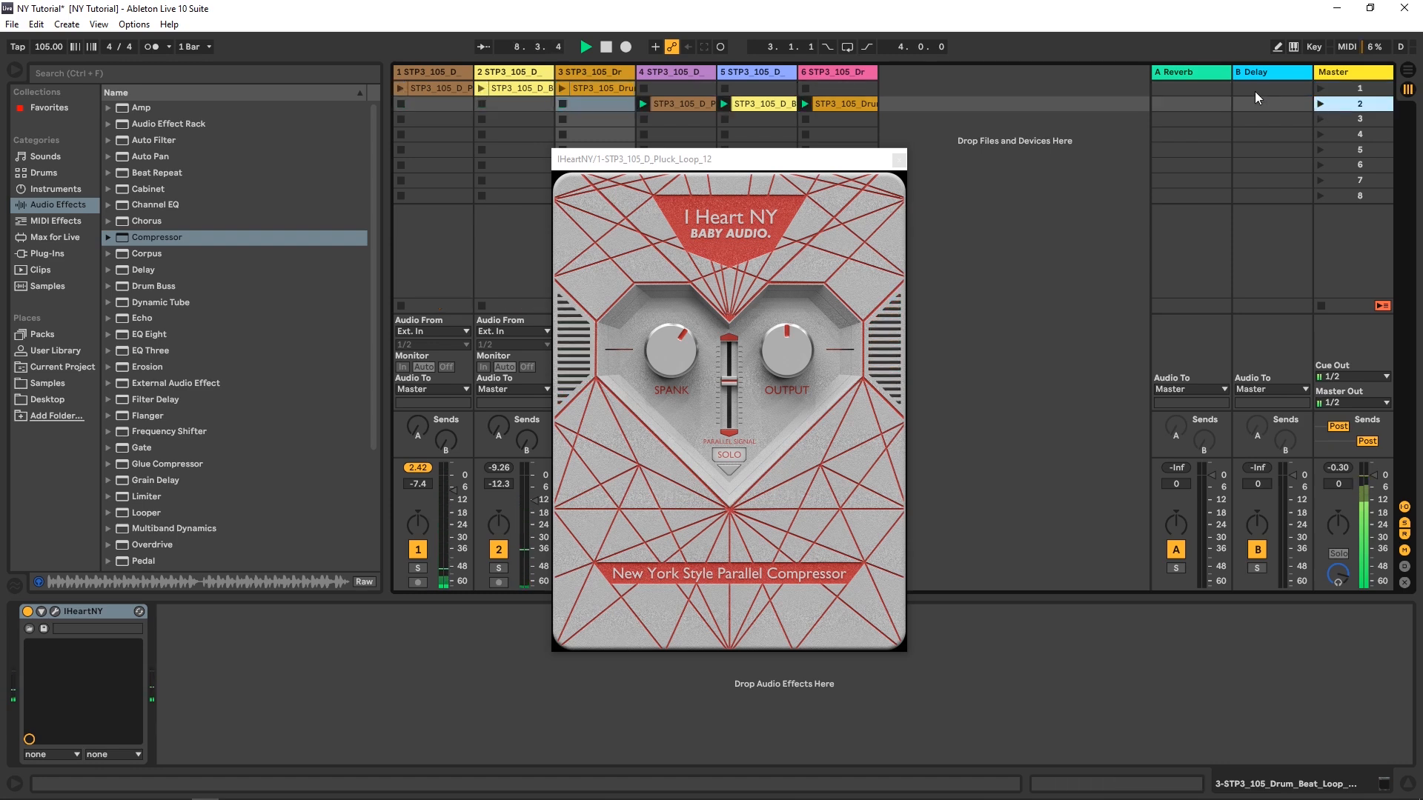
pyautogui.click(1321, 89)
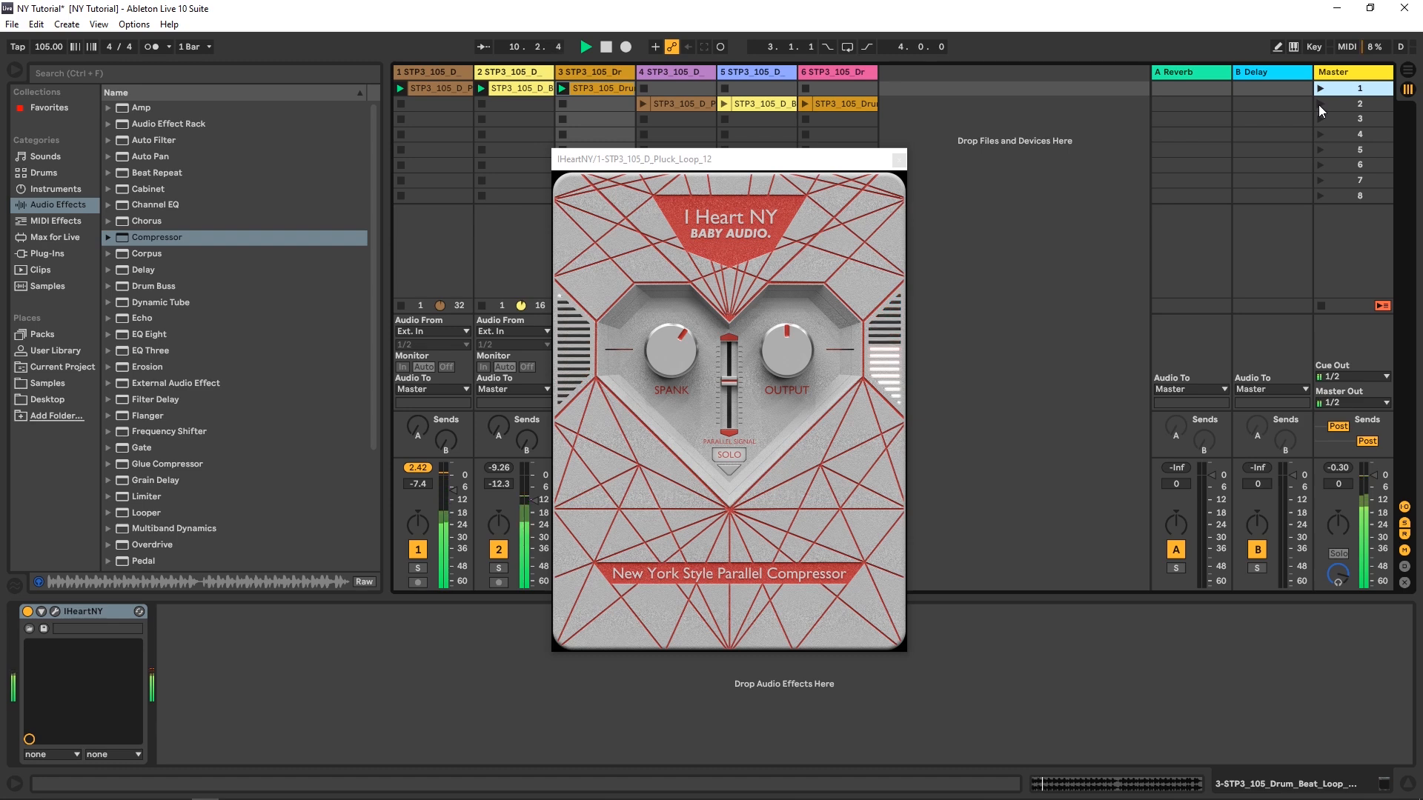
pyautogui.press('space')
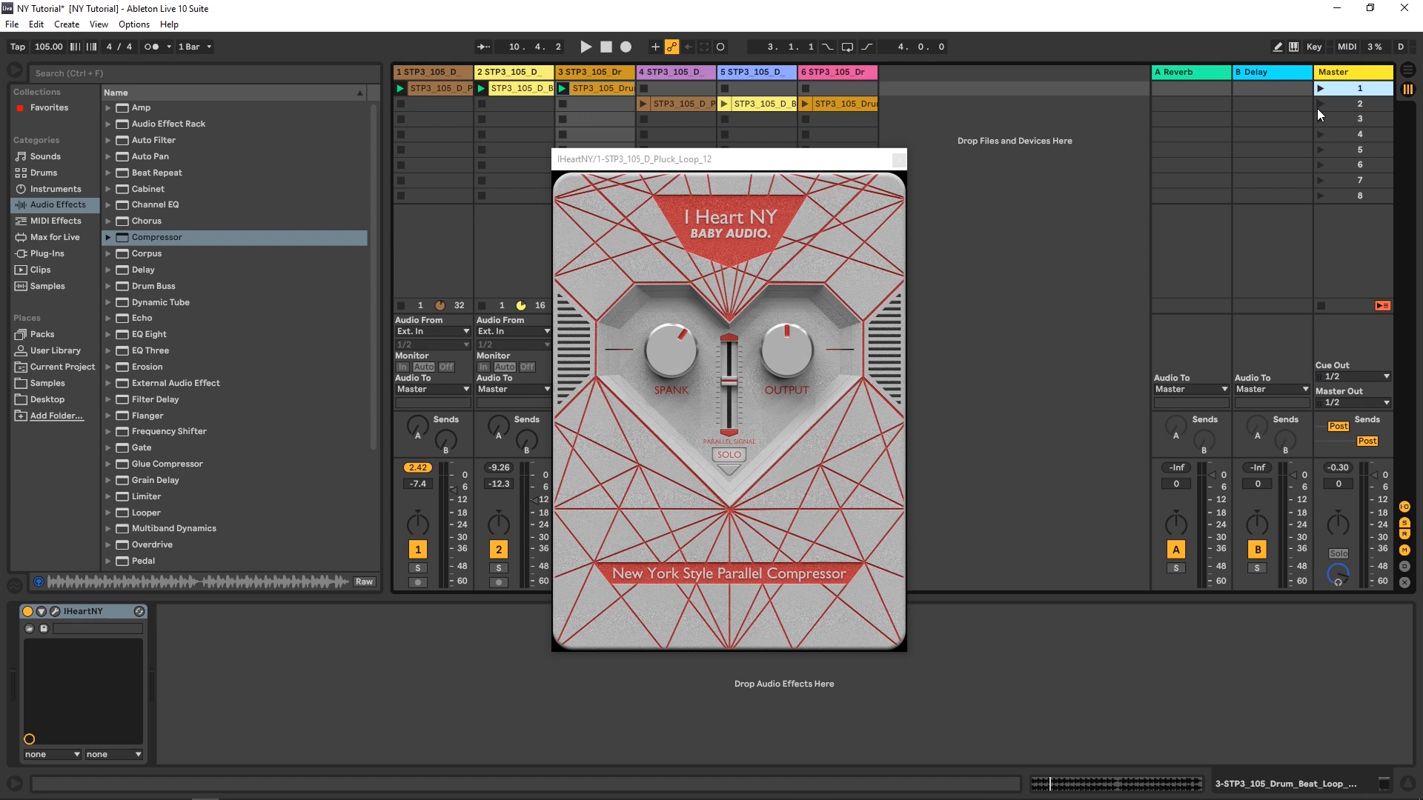
# Move the I Heart NY window clear of the mixer and solo the drum loops on tracks 3 and 6
pyautogui.moveTo(631, 159); pyautogui.dragTo(1052, 166)
pyautogui.click(580, 568)
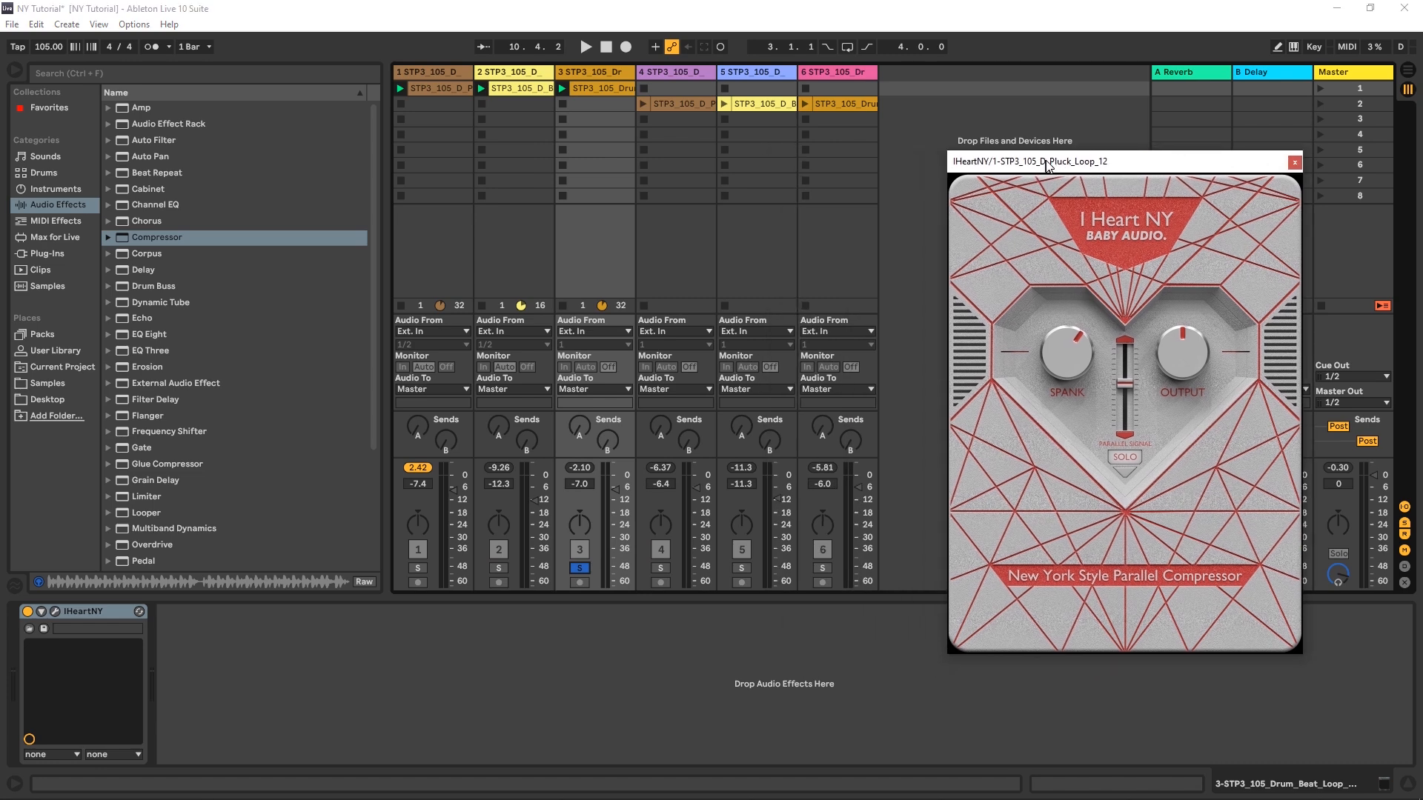
pyautogui.click(823, 568)
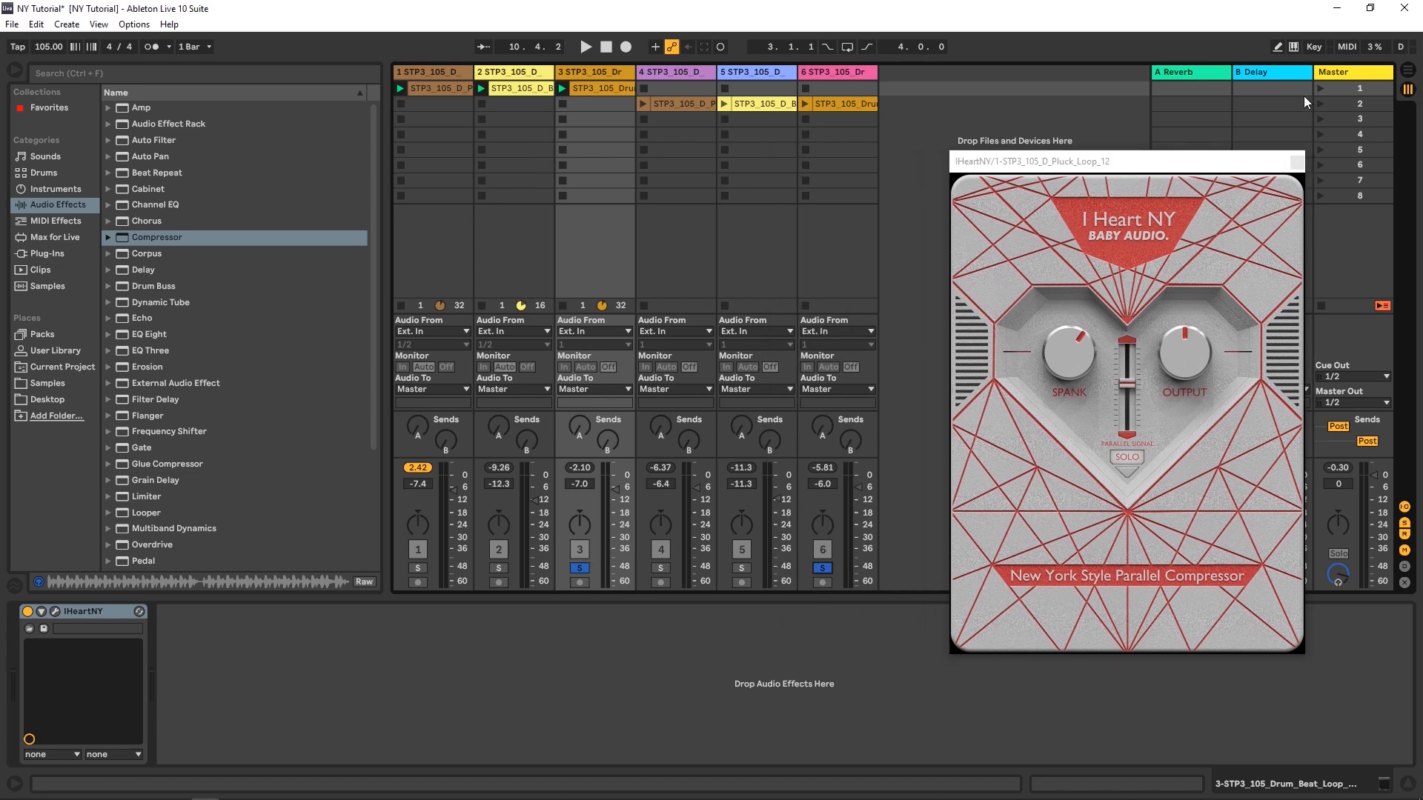
# Play scenes 1 and 2 alternately to compare the soloed drum loops, and stop playback
pyautogui.click(1323, 90)
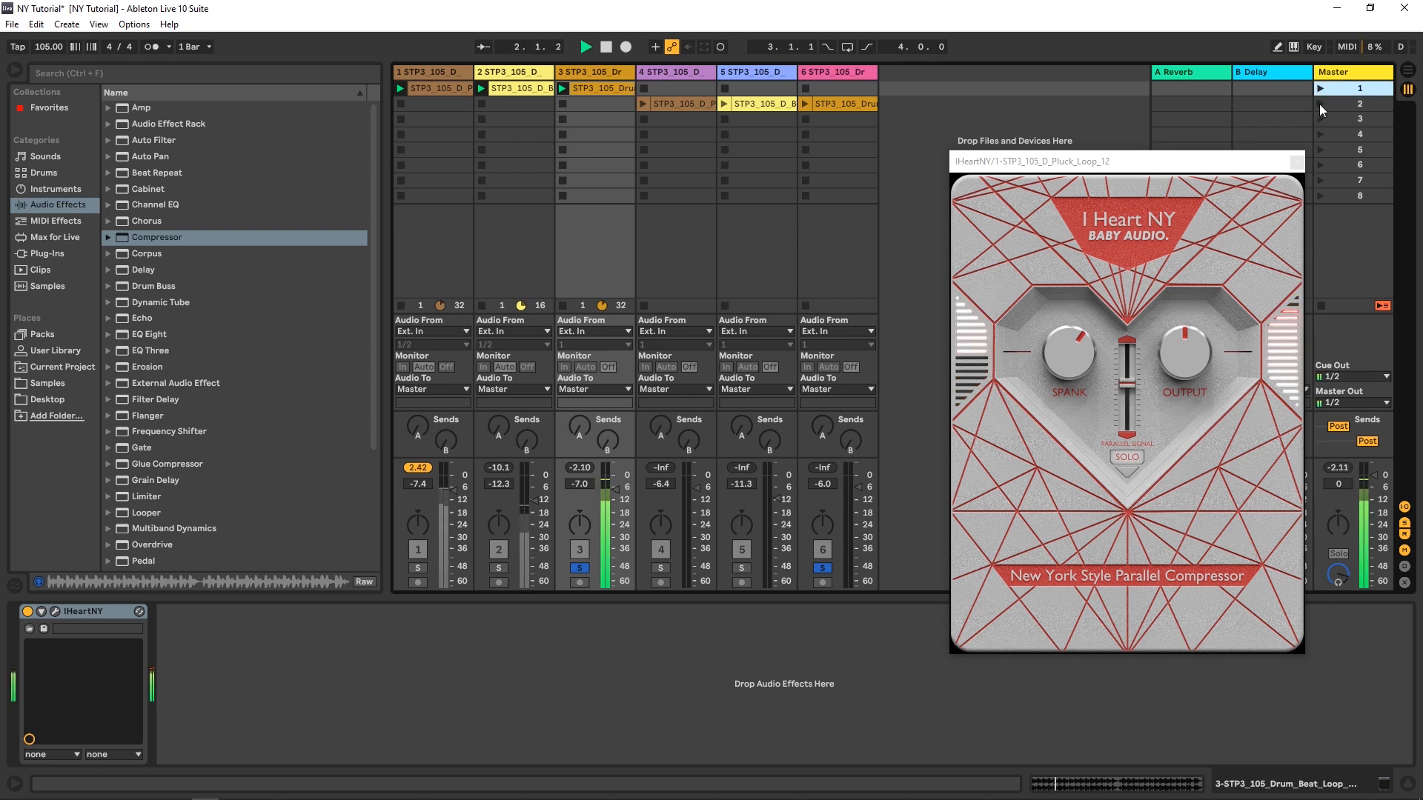
pyautogui.click(1319, 103)
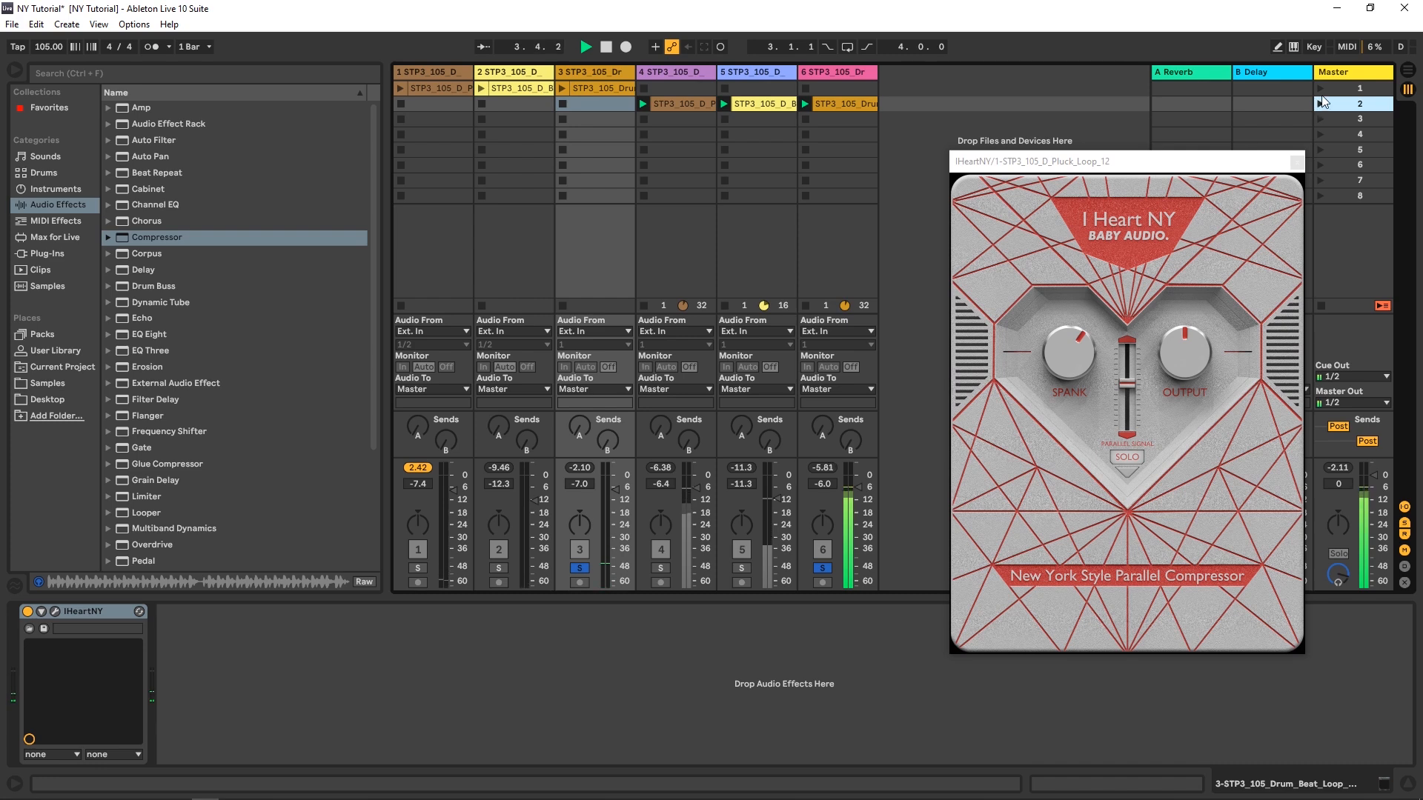
pyautogui.click(1321, 89)
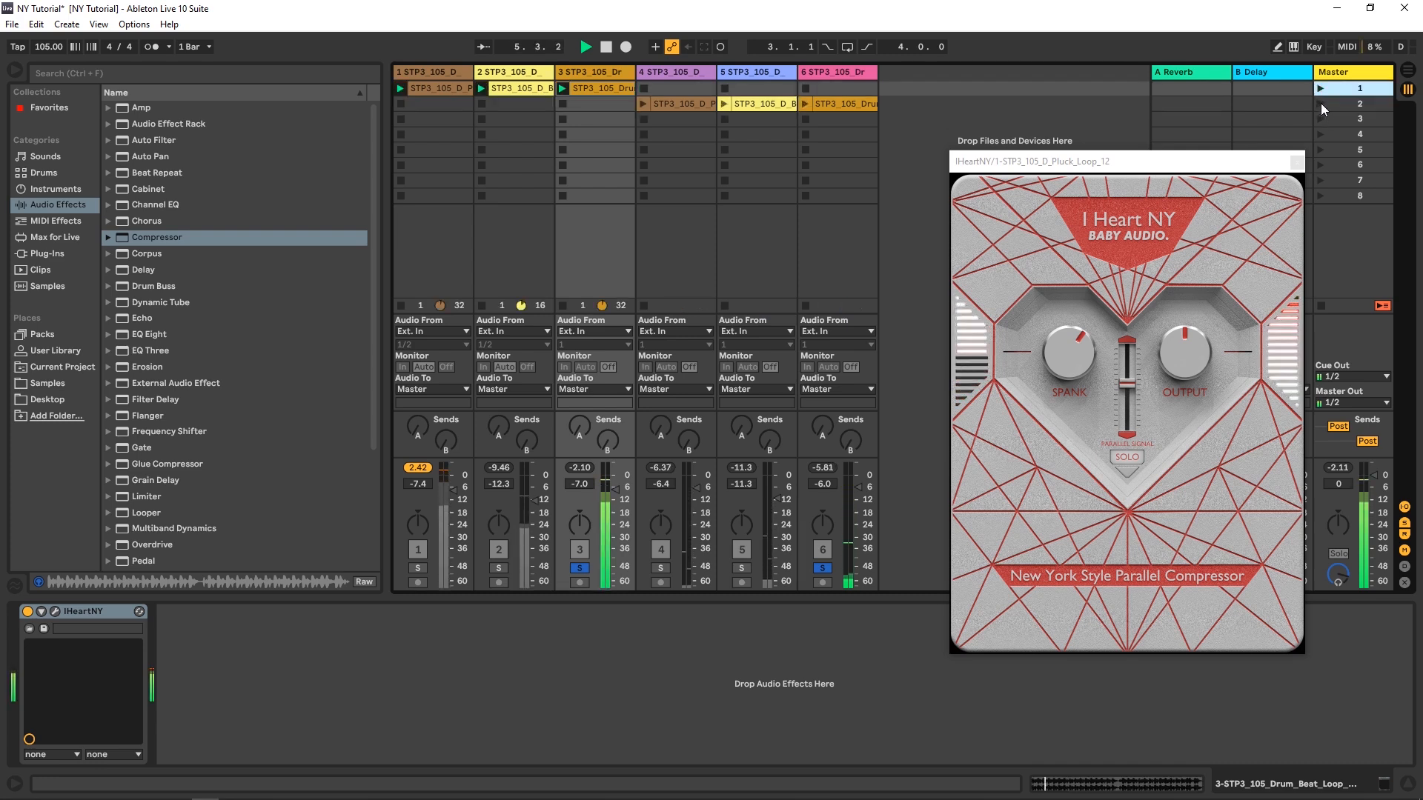
pyautogui.press('space')
# Lower the parallel signal fader and Spank to minimum in track 3's I Heart NY, and play the drum loop
pyautogui.moveTo(1014, 166); pyautogui.dragTo(694, 157)
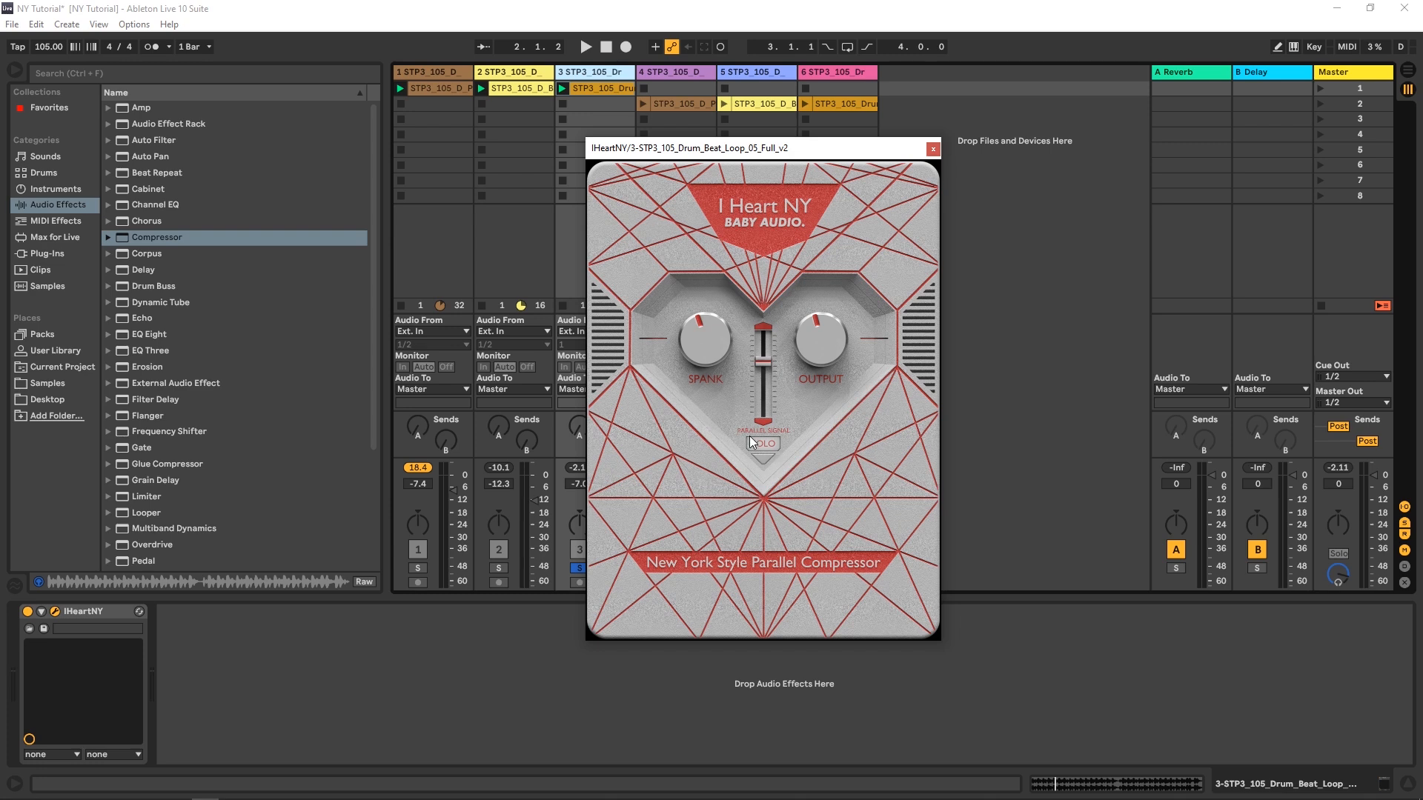
pyautogui.moveTo(758, 363); pyautogui.dragTo(768, 500)
pyautogui.moveTo(700, 340)
pyautogui.mouseDown()
pyautogui.moveTo(698, 388)
pyautogui.moveTo(704, 350)
pyautogui.mouseUp()
pyautogui.press('space')
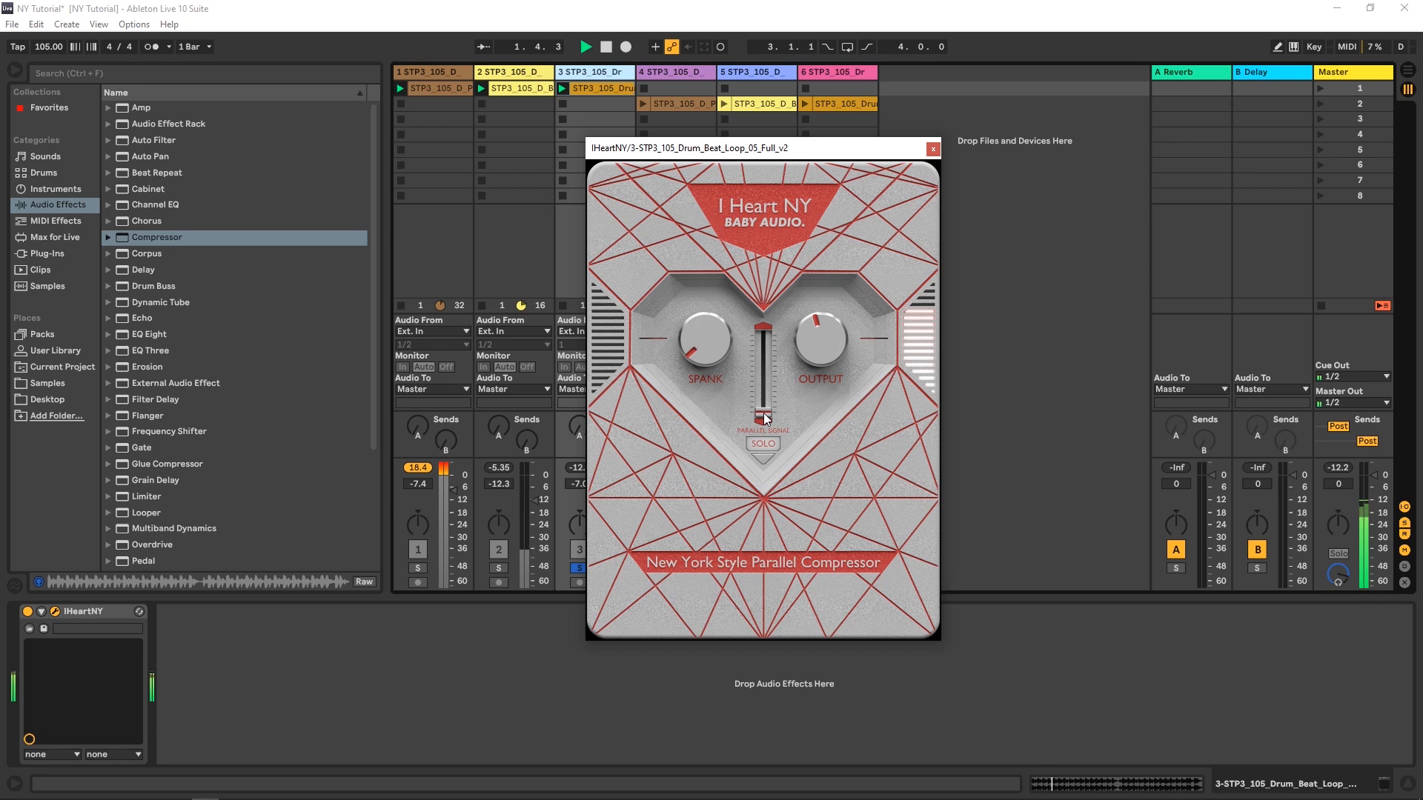
# Raise the drum track's parallel signal fader to maximum and briefly audition the result
pyautogui.moveTo(764, 412); pyautogui.dragTo(749, 207)
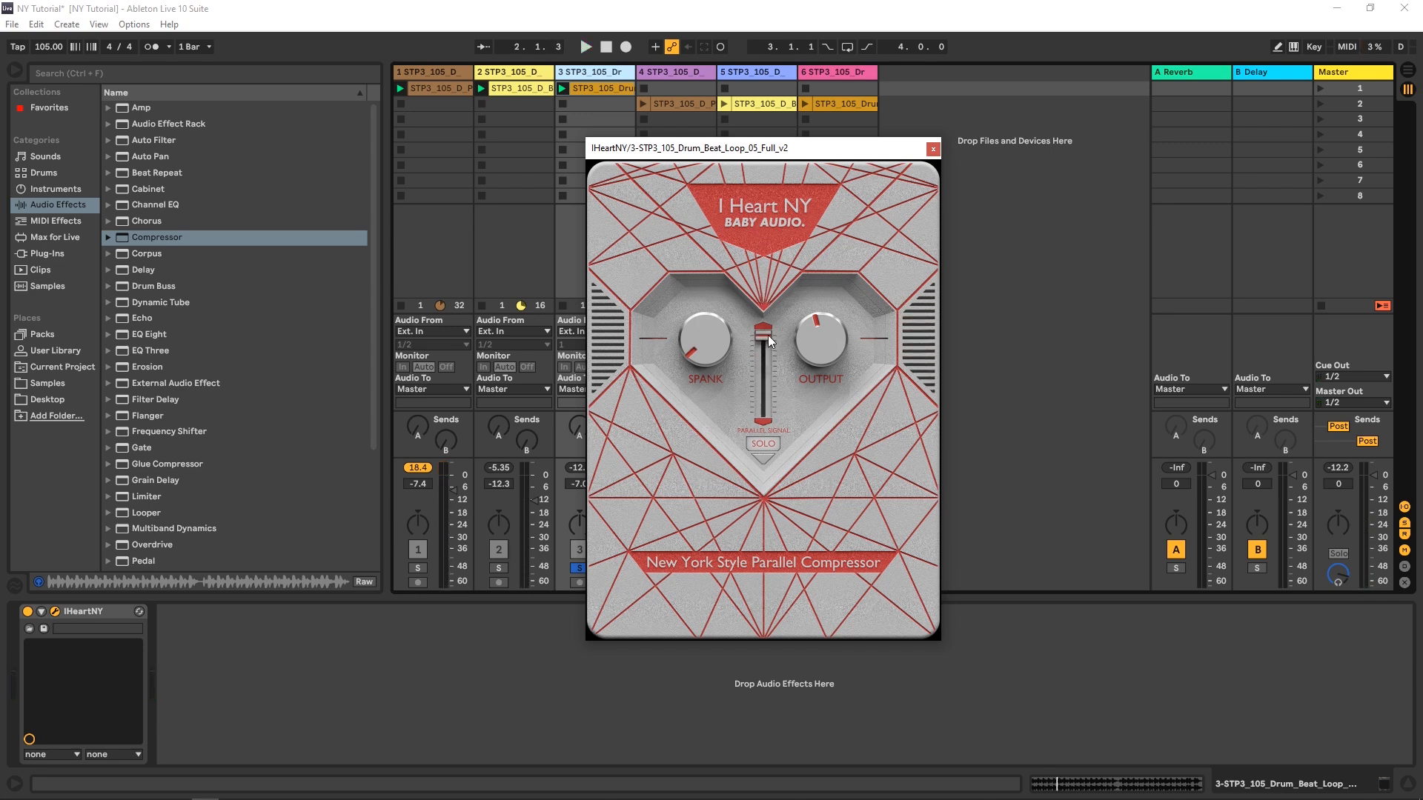
pyautogui.press('space')
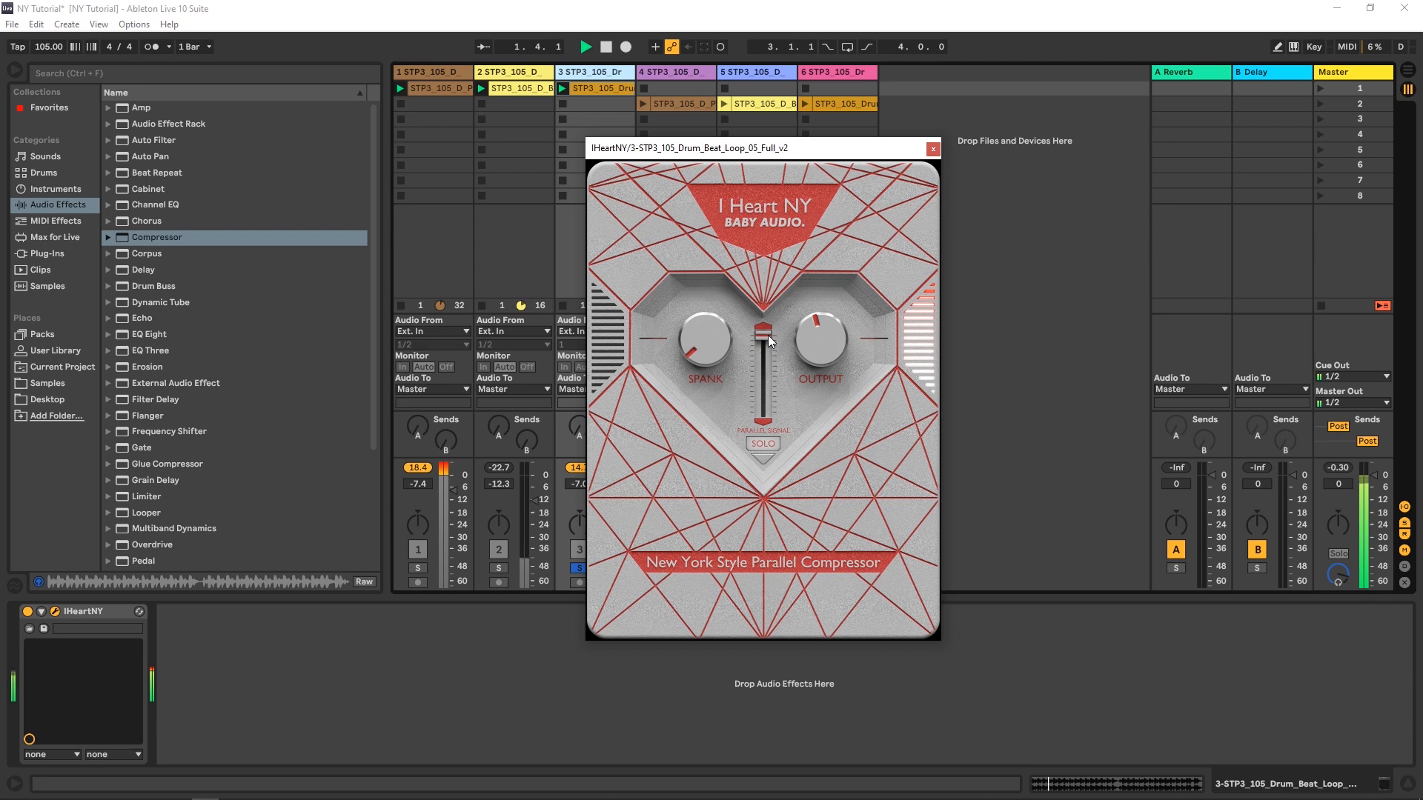
pyautogui.press('space')
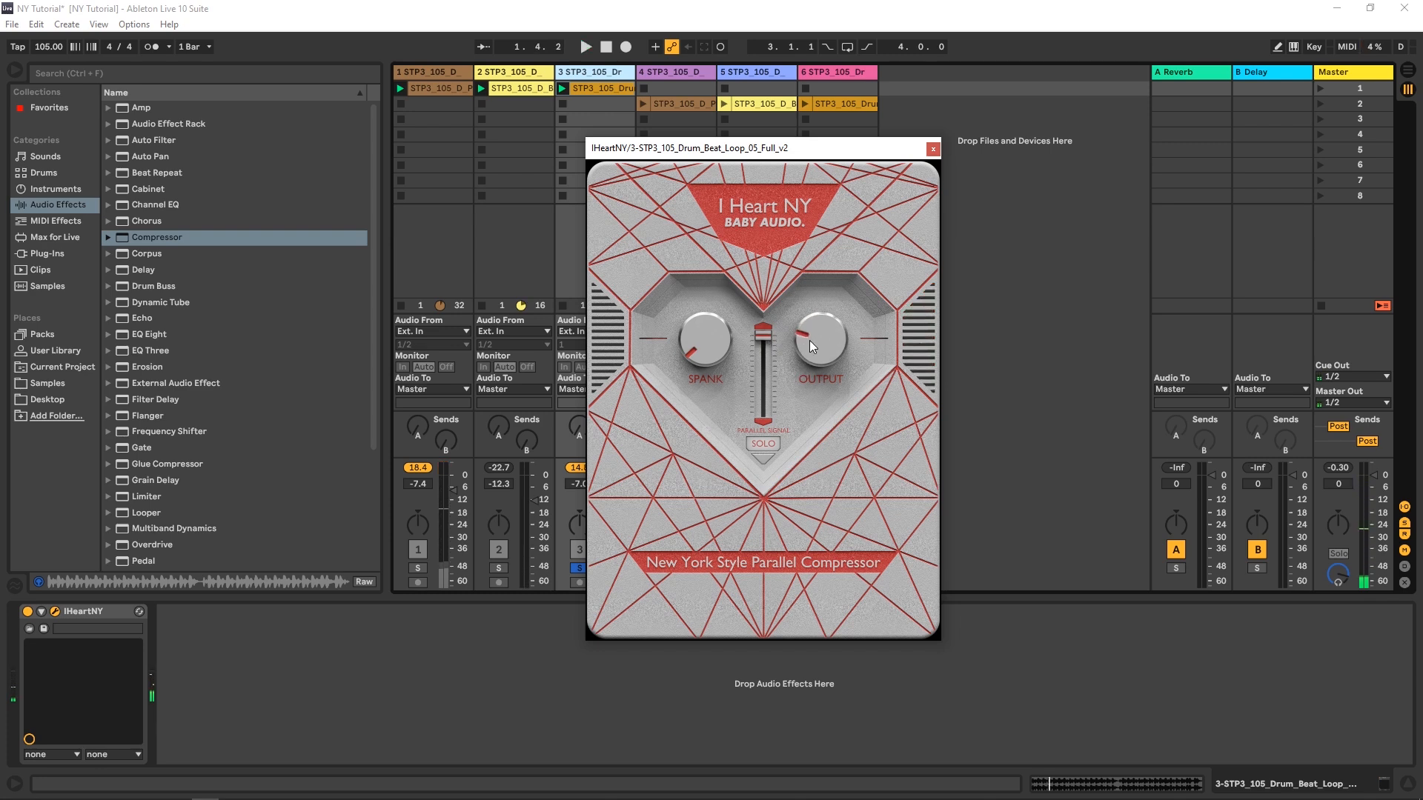
# Turn the drum plugin's Output down to compensate for the added level, fine-tuning it between playbacks
pyautogui.press('space')
pyautogui.moveTo(816, 316); pyautogui.dragTo(767, 301)
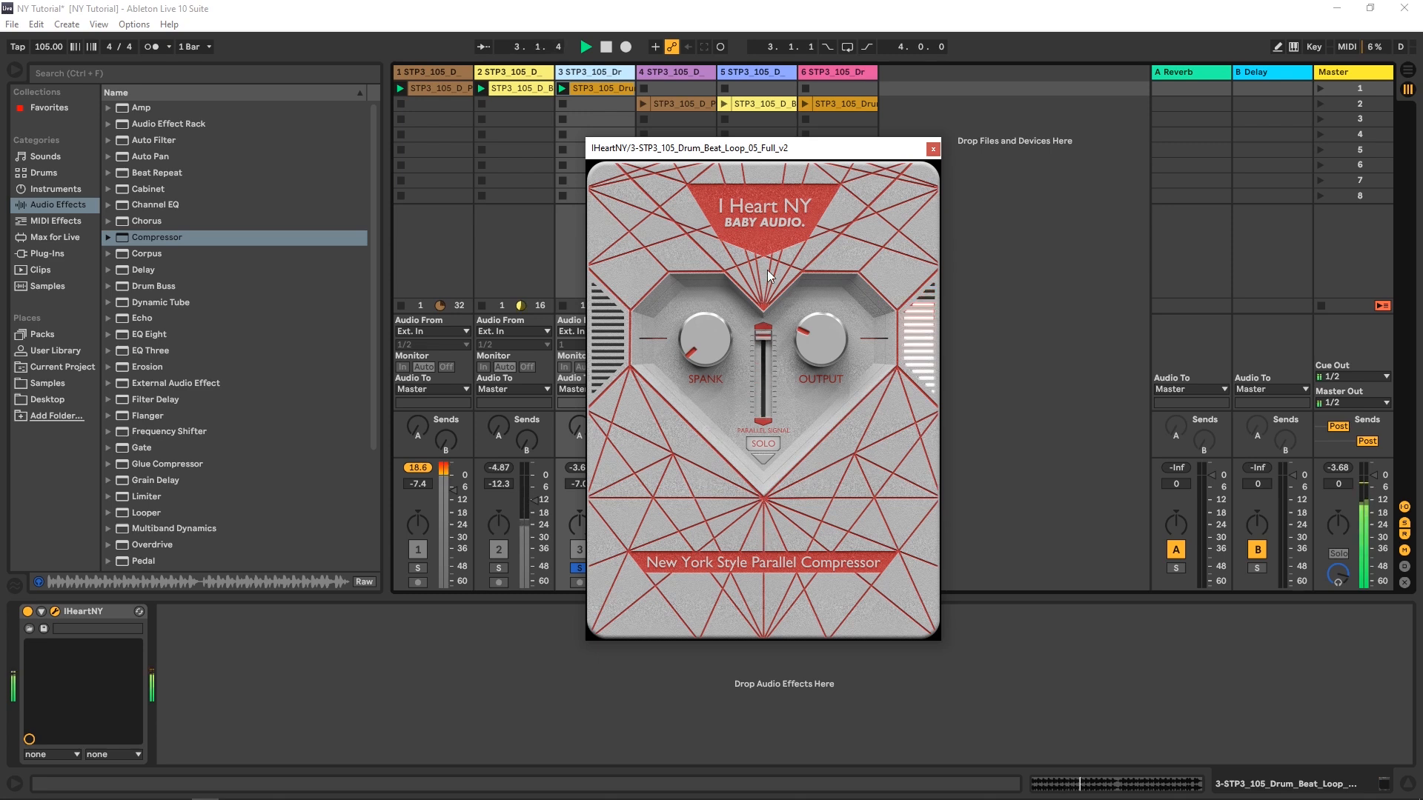
pyautogui.press('space')
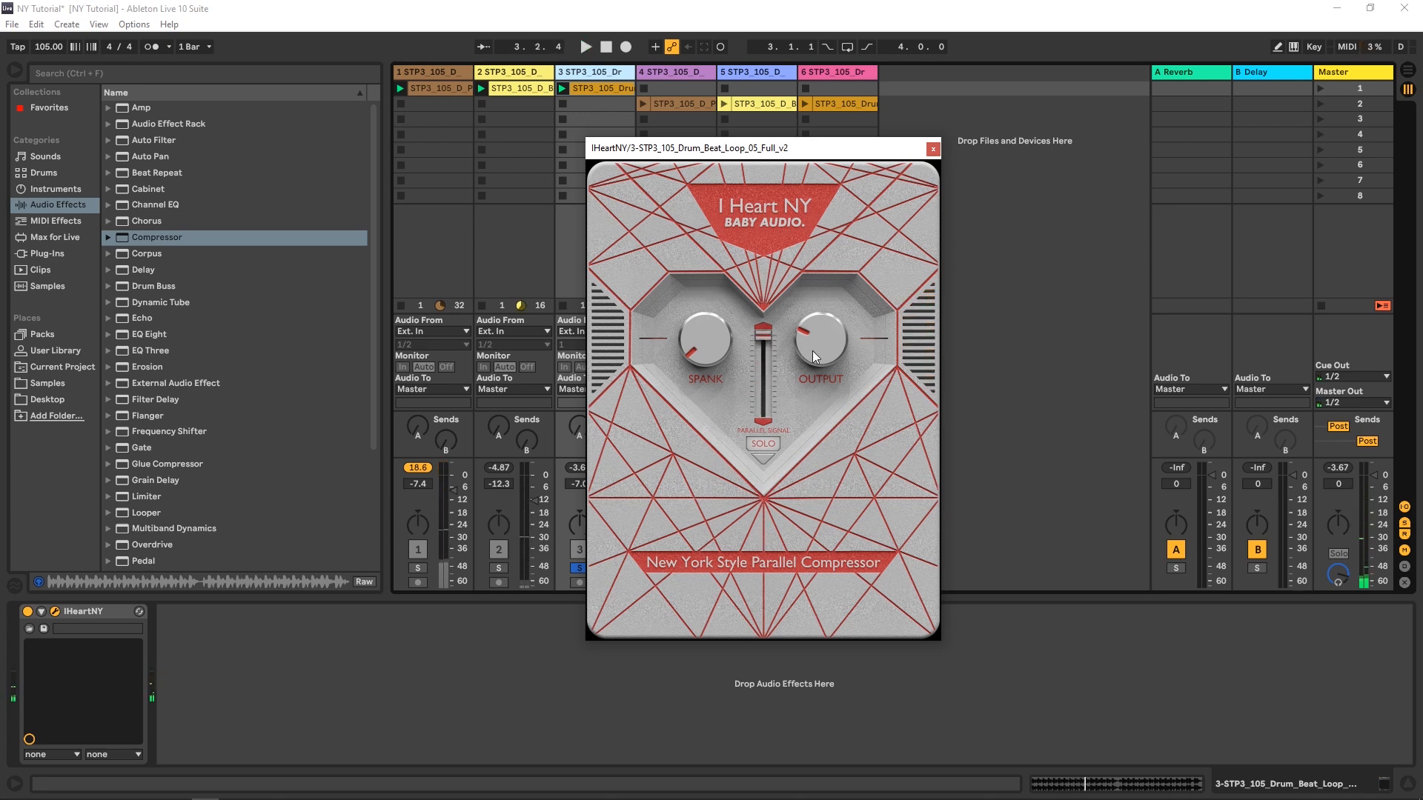
pyautogui.moveTo(812, 350); pyautogui.dragTo(813, 332)
pyautogui.press('space')
# Turn the drum plugin's Spank up to maximum during playback, and stop the loop
pyautogui.moveTo(712, 357); pyautogui.dragTo(717, 161)
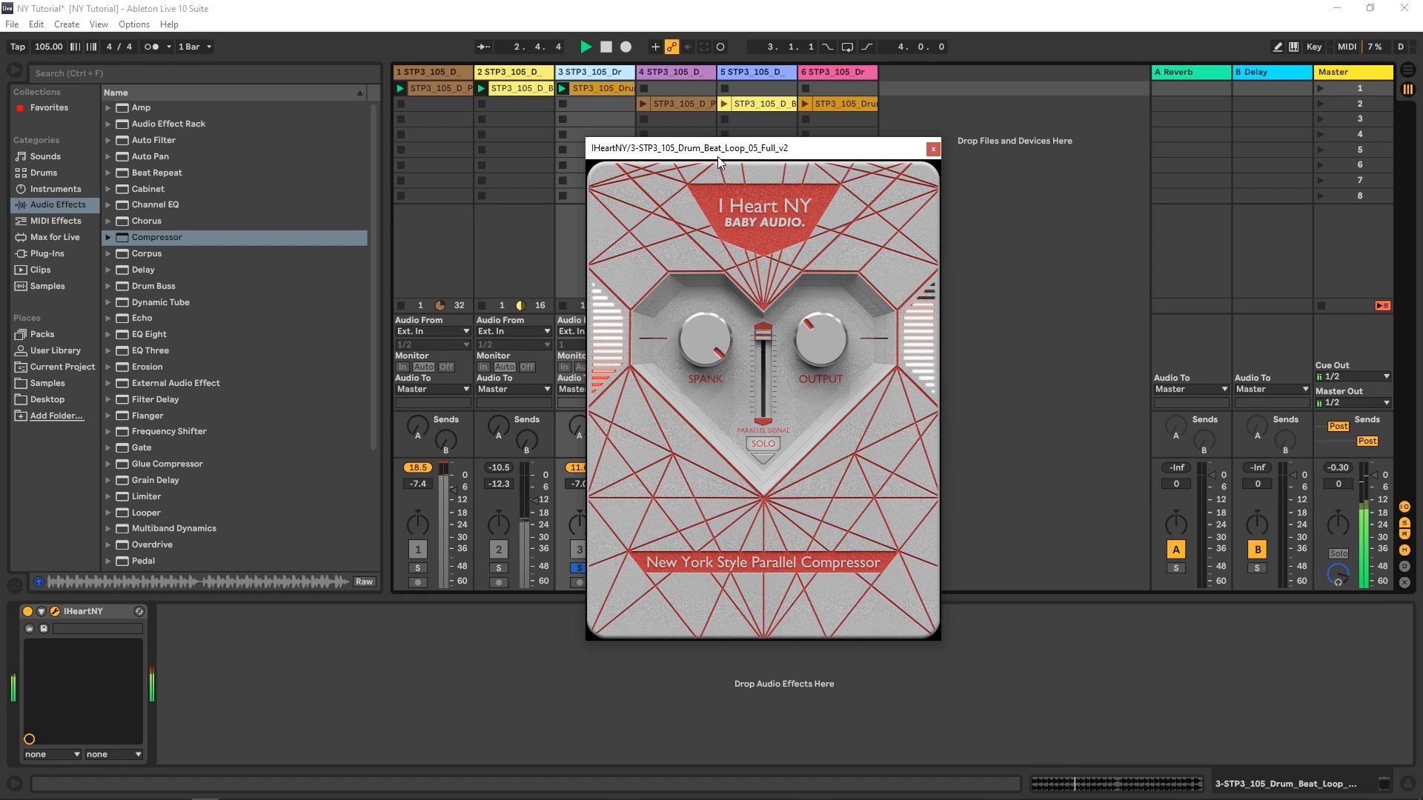
pyautogui.press('space')
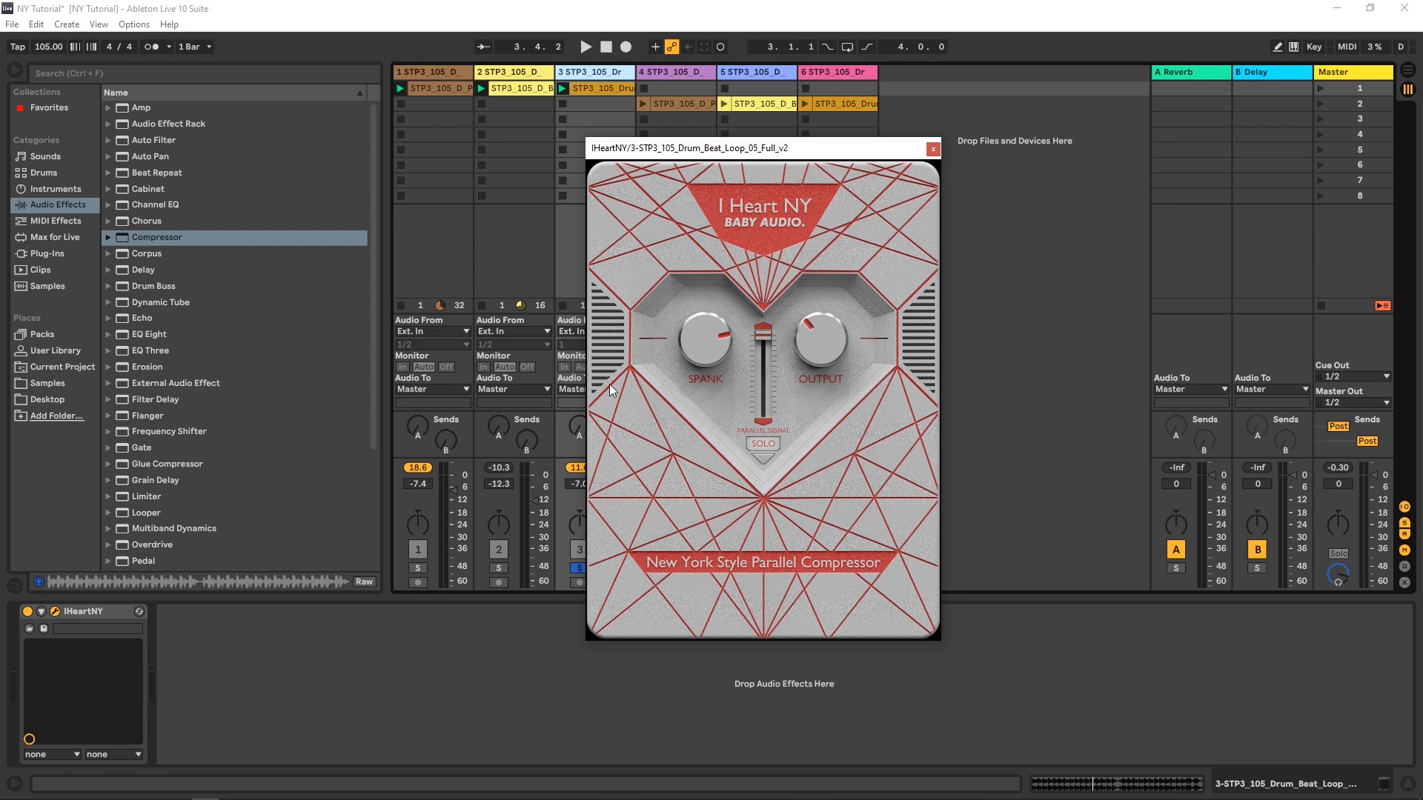
# Turn the drum plugin's Spank down to about the middle while the loop plays, and stop playback
pyautogui.press('space')
pyautogui.moveTo(680, 337); pyautogui.dragTo(669, 394)
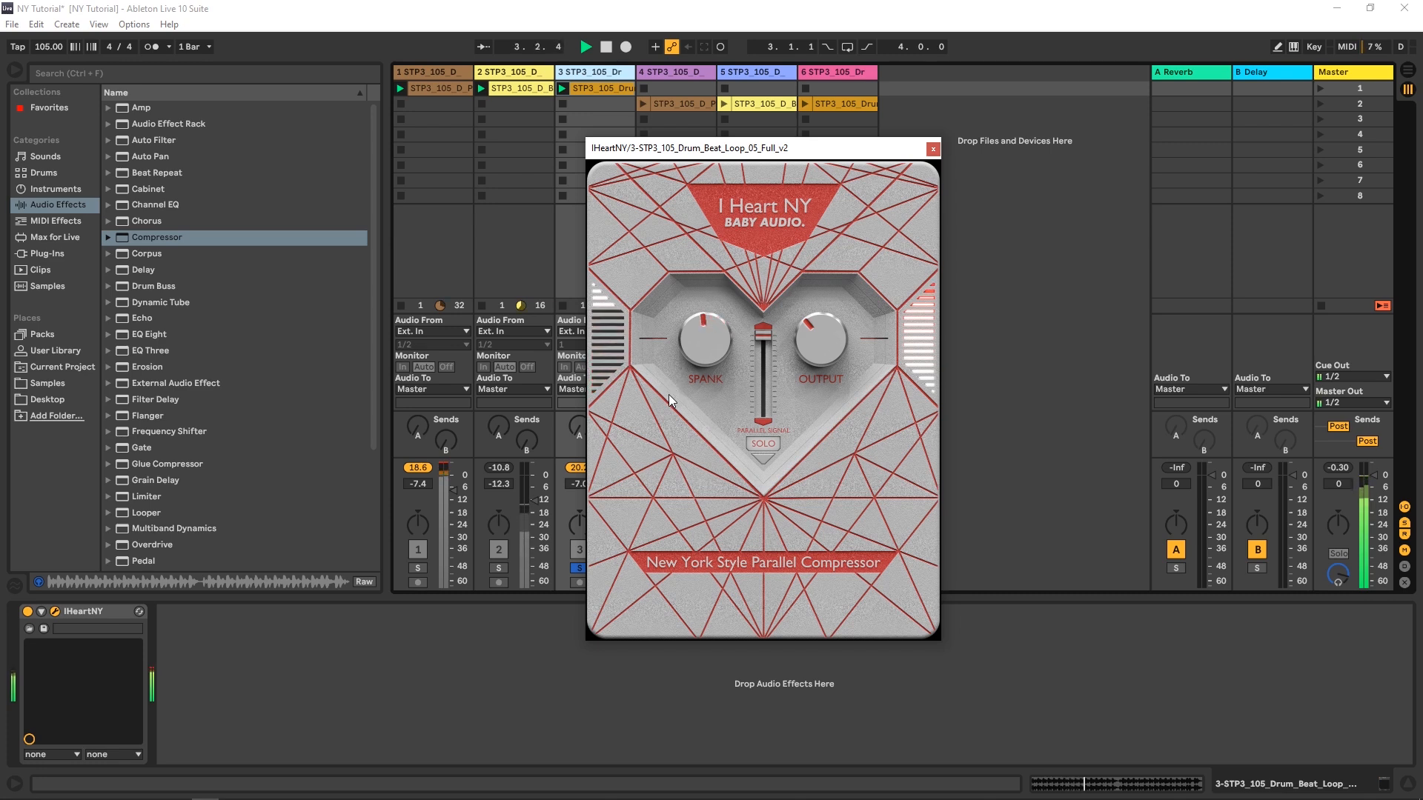
pyautogui.press('space')
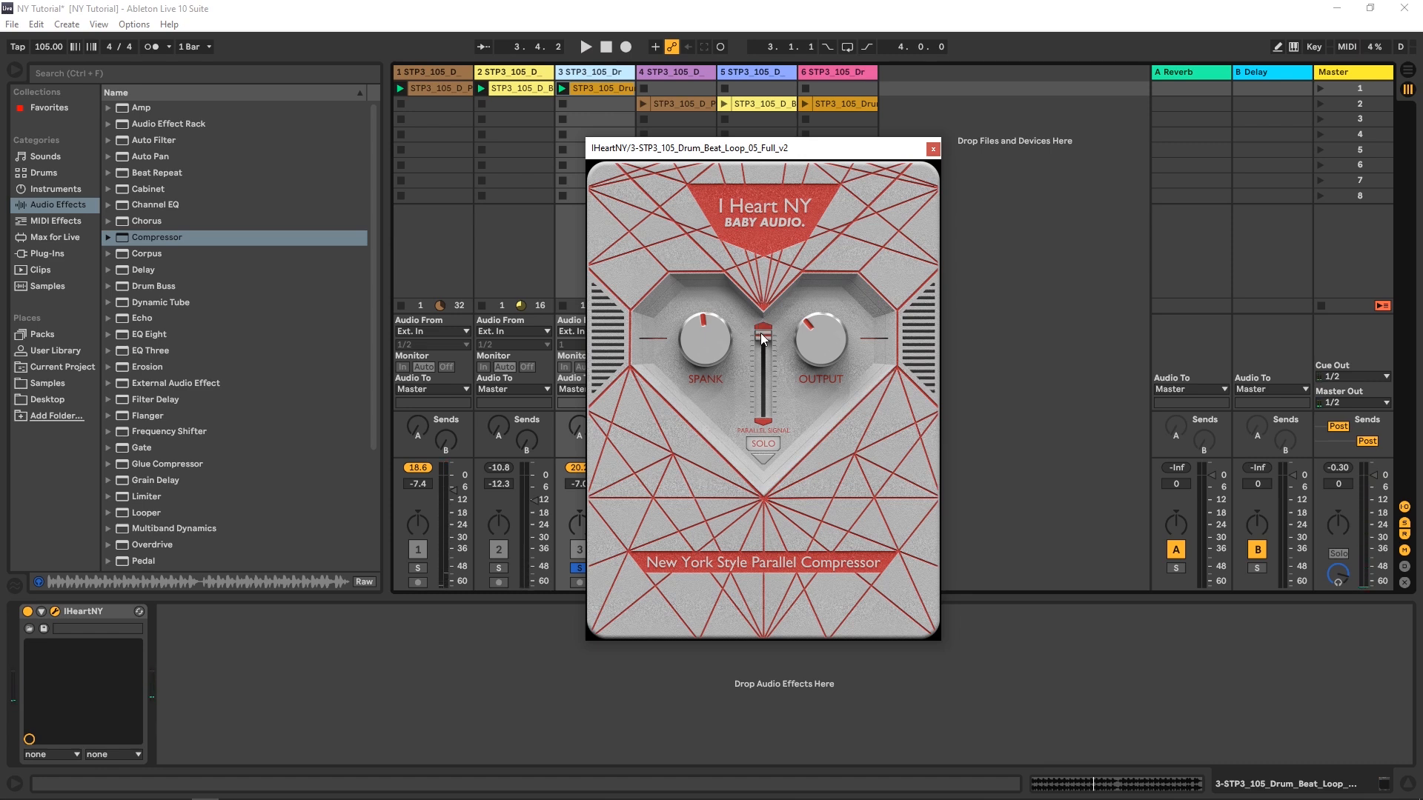
# Lower the drum plugin's parallel signal fader to about three-quarters and raise Output slightly while auditioning the loop
pyautogui.press('space')
pyautogui.moveTo(761, 334); pyautogui.dragTo(763, 371)
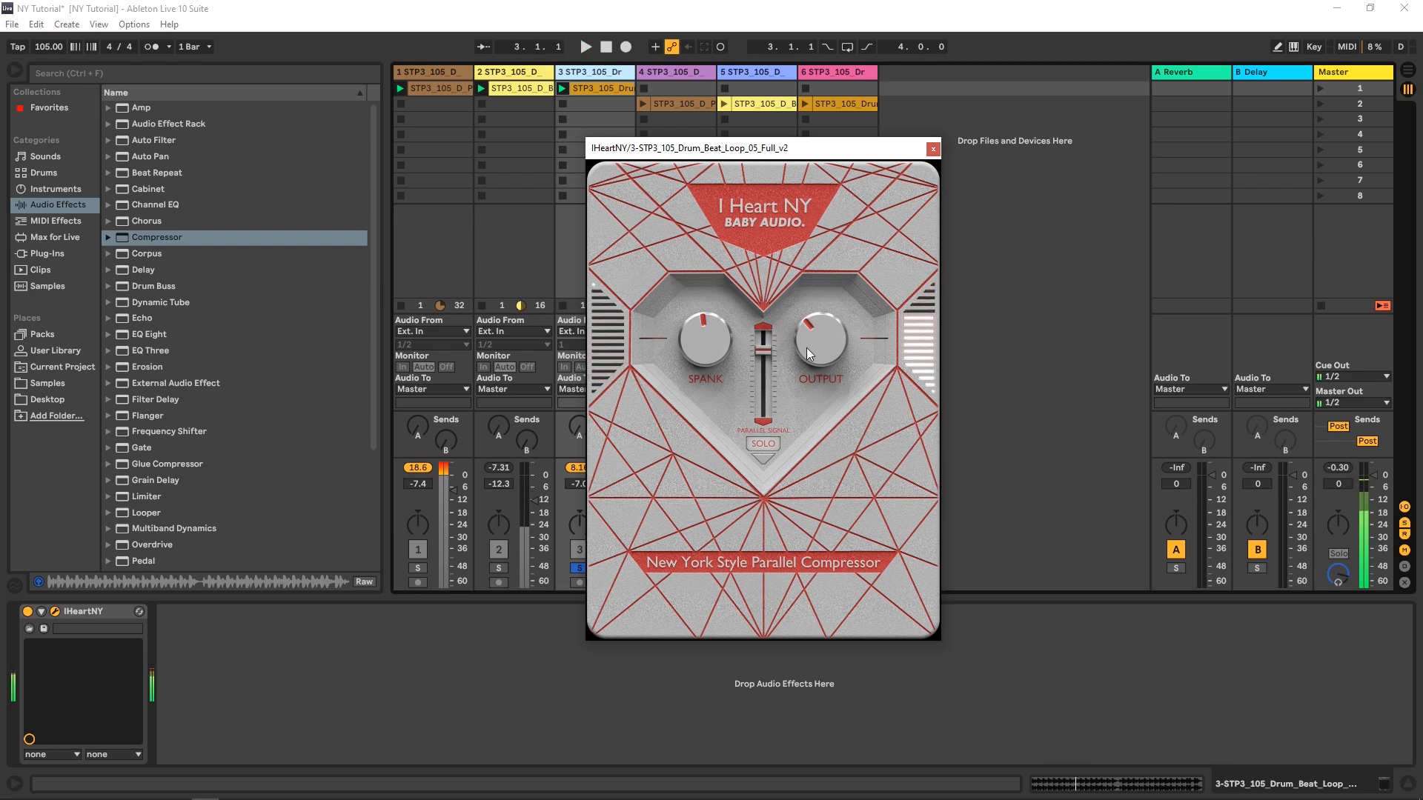
pyautogui.press('space')
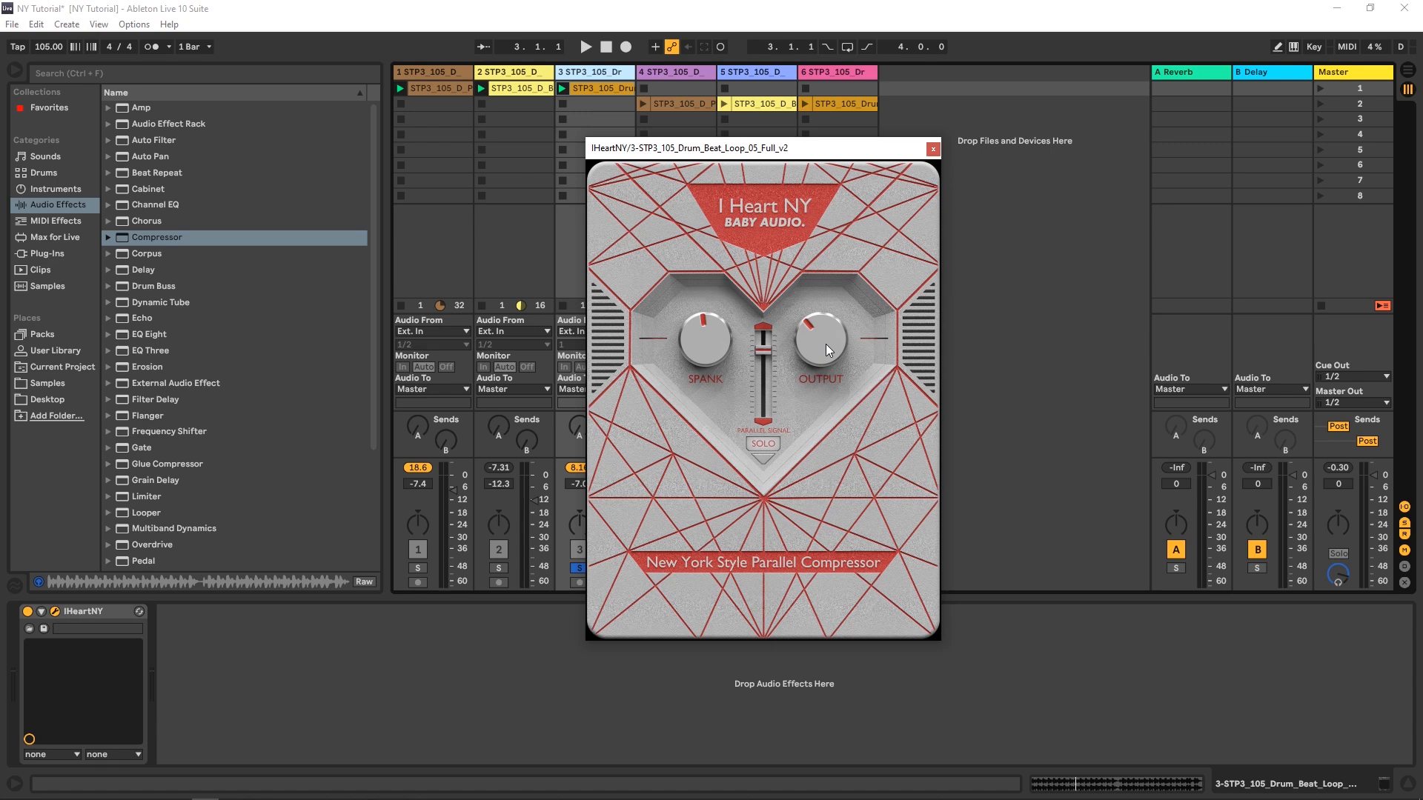
pyautogui.press('space')
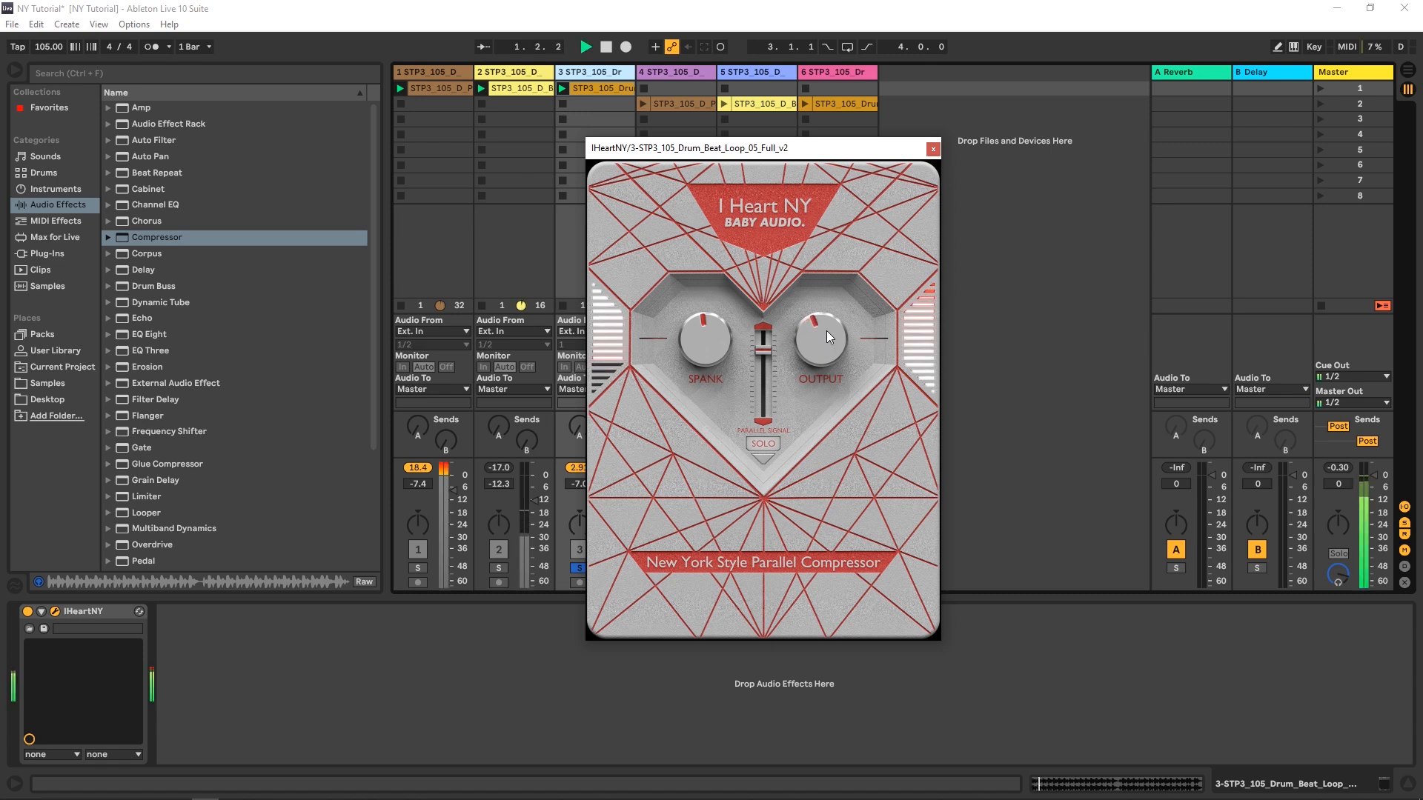
# Toggle I Heart NY off and on to compare the drums with and without compression, trimming Output slightly
pyautogui.click(27, 612)
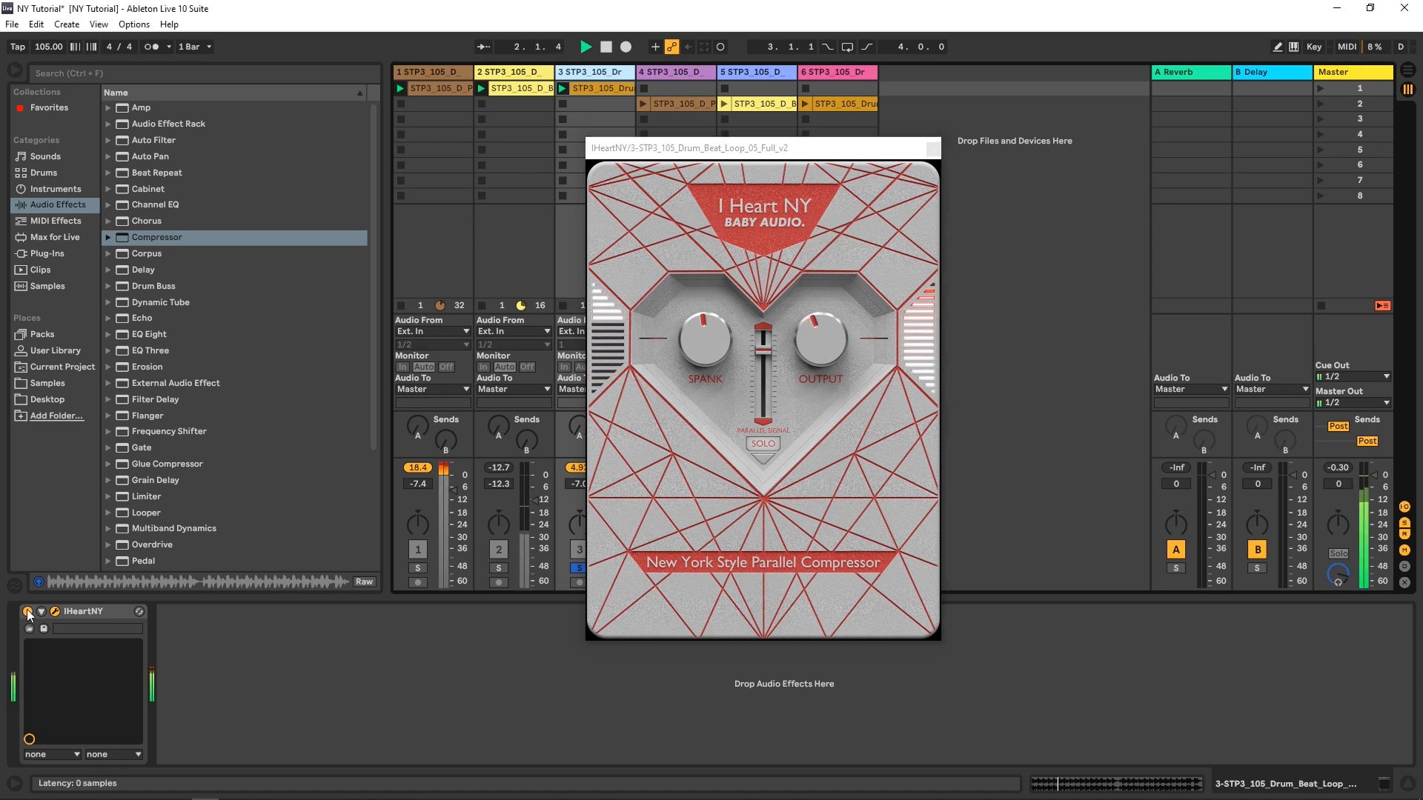
pyautogui.click(28, 612)
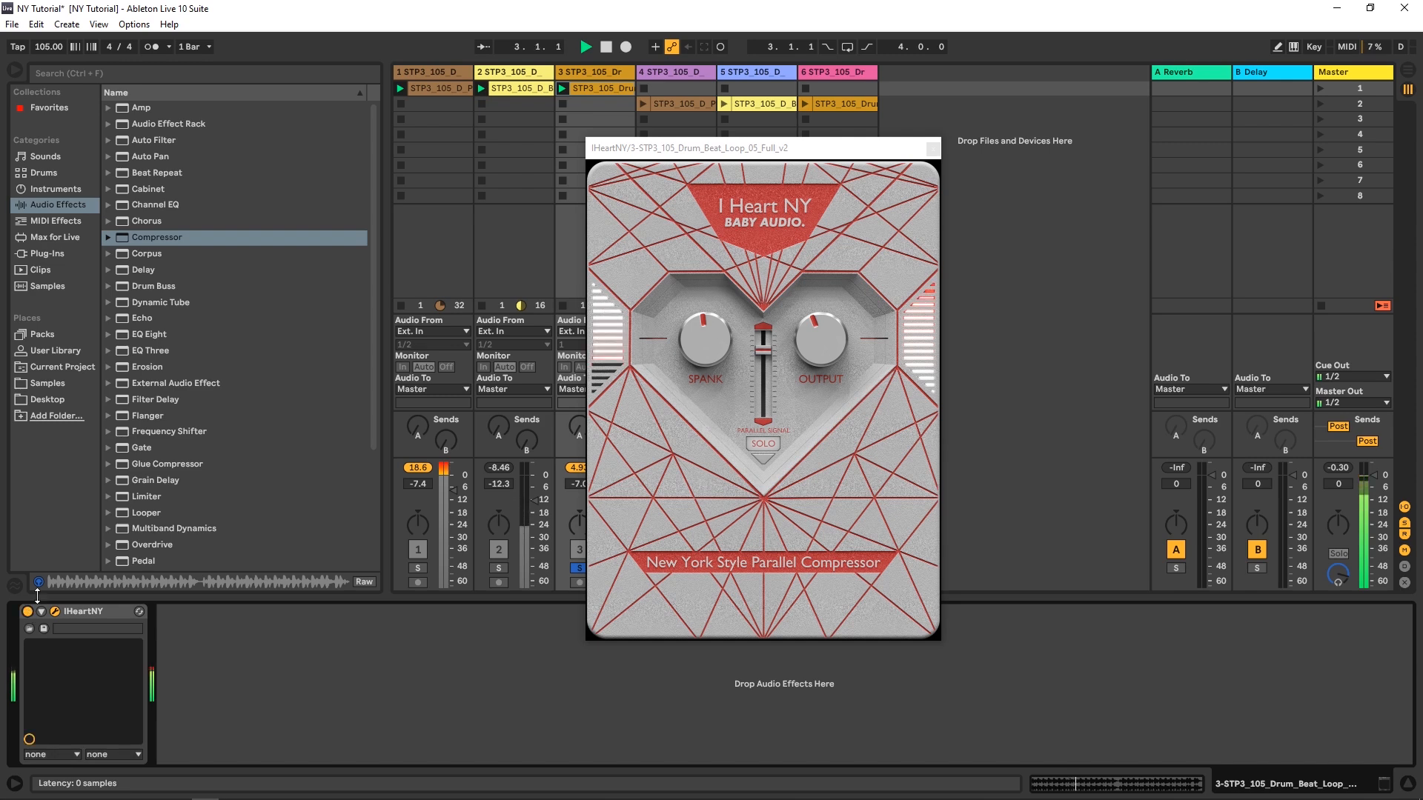
pyautogui.click(807, 332)
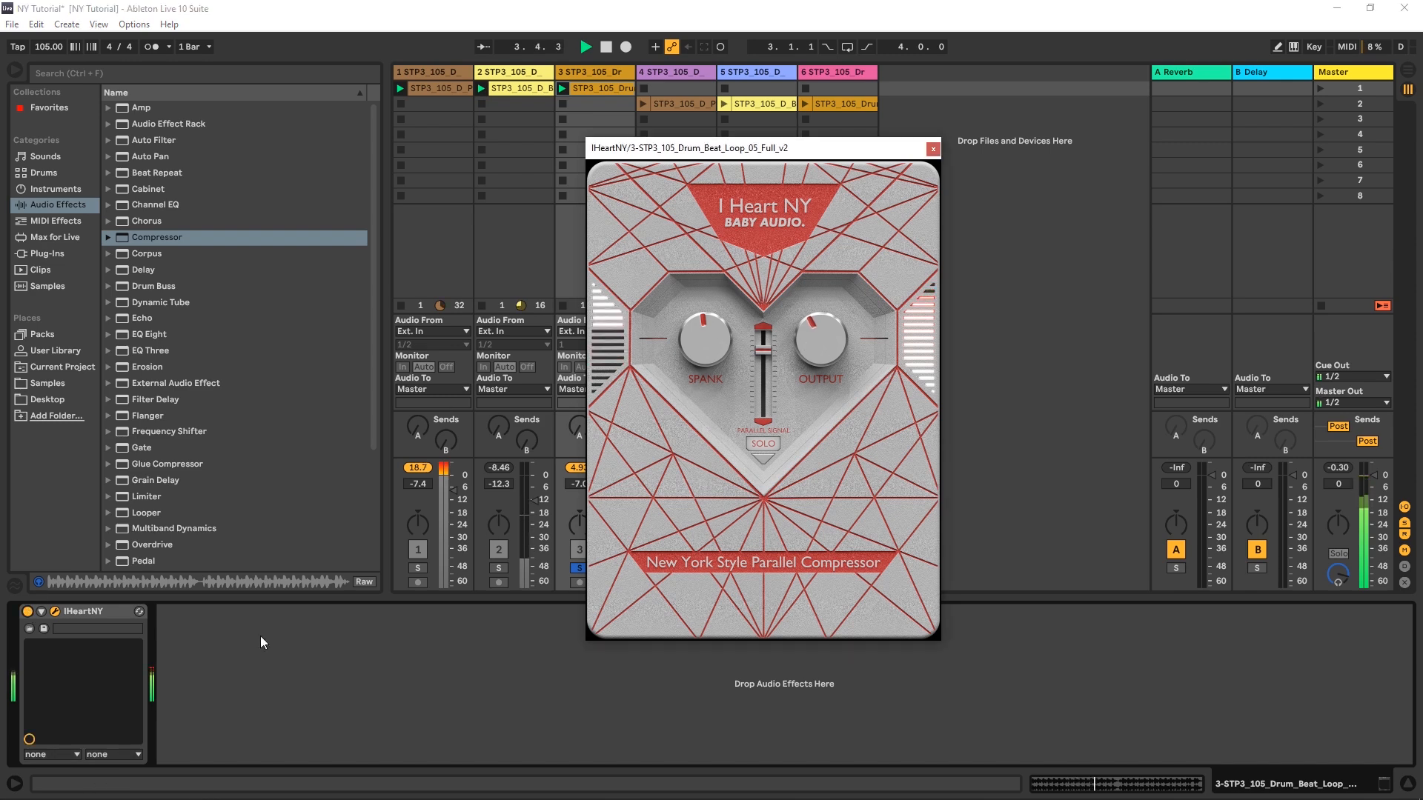
pyautogui.click(28, 613)
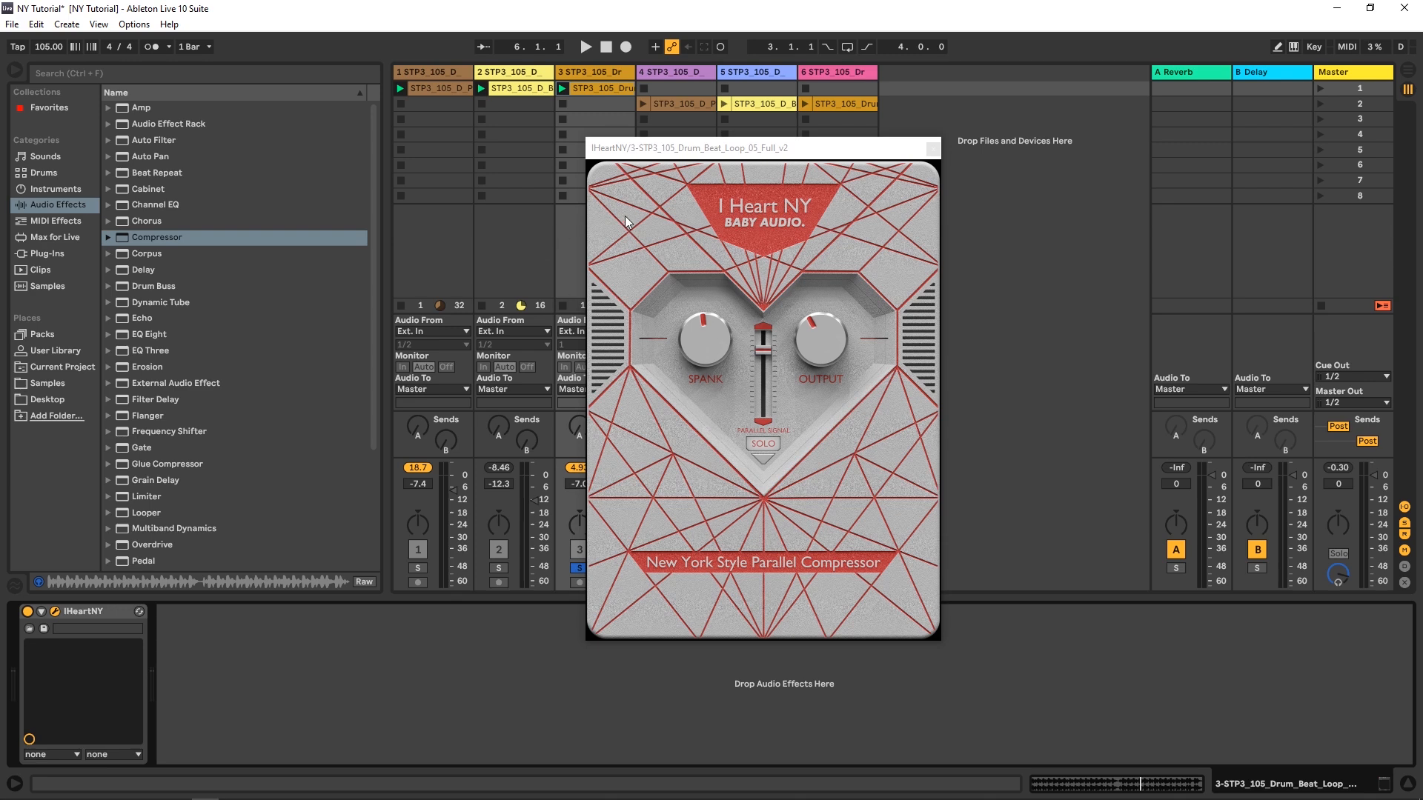
# Close the drum plugin window, solo bass track 2, play its clip and open its I Heart NY plugin
pyautogui.click(932, 148)
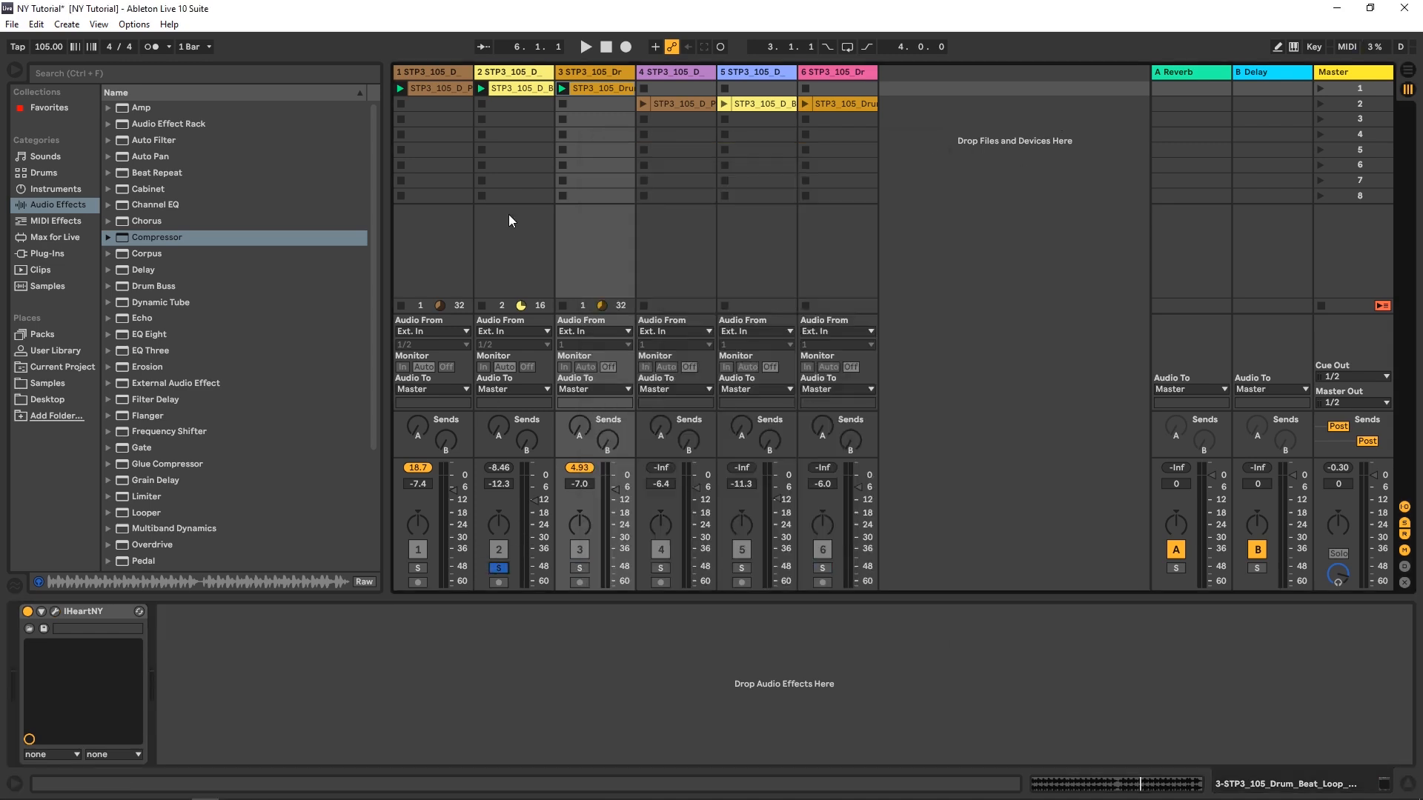
pyautogui.click(480, 89)
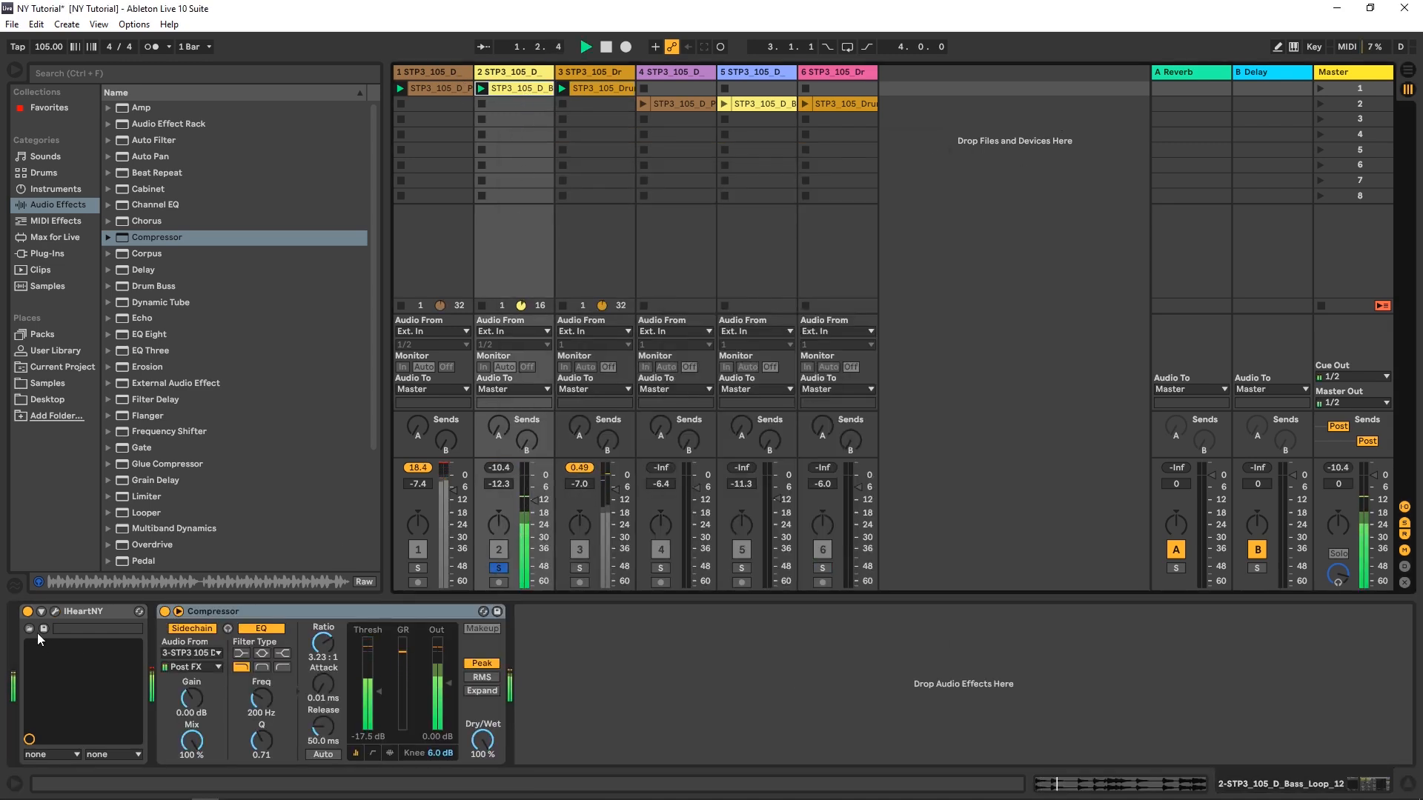
pyautogui.click(54, 613)
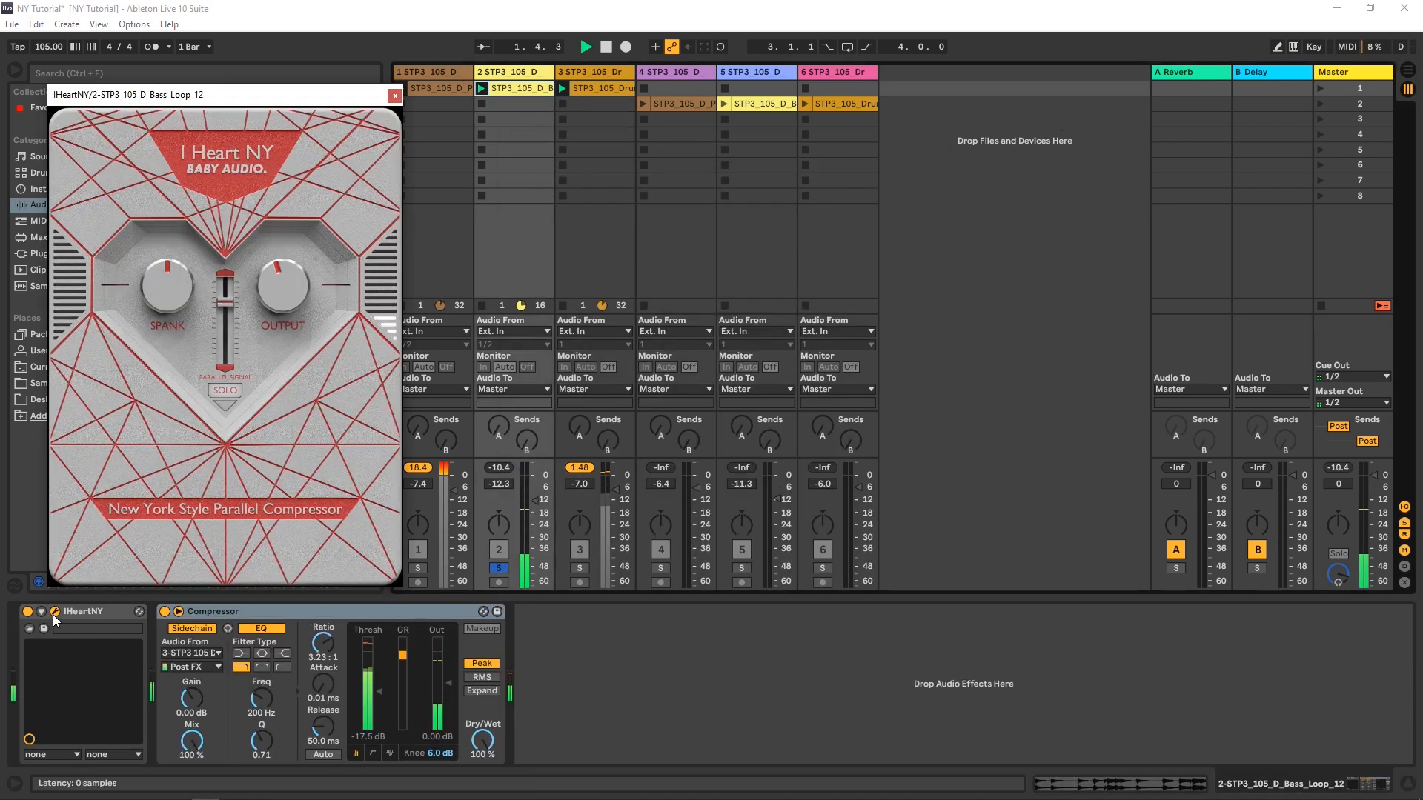
# Turn off the bass track's sidechain Compressor and set I Heart NY's Spank slightly above the middle during playback
pyautogui.click(165, 612)
pyautogui.moveTo(254, 92); pyautogui.dragTo(745, 89)
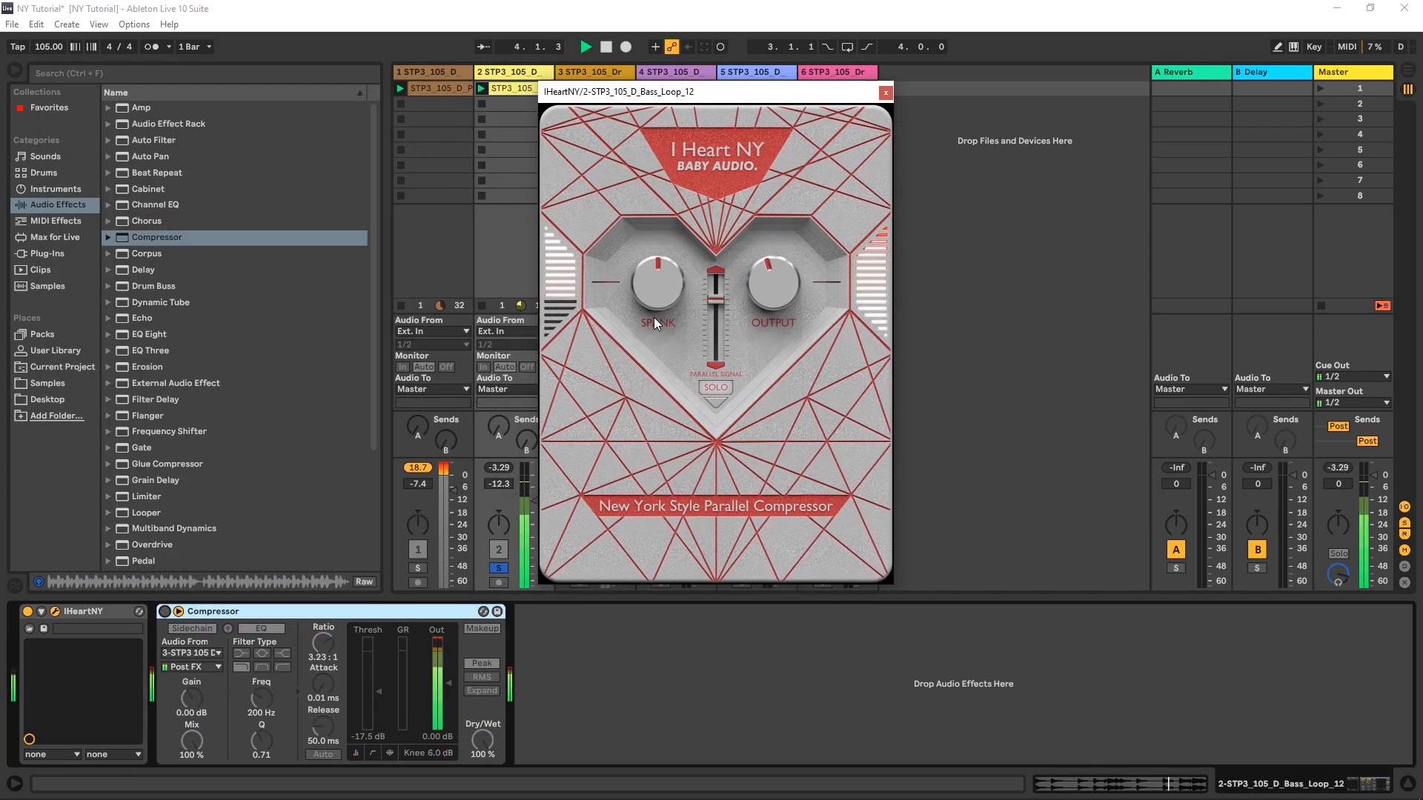
pyautogui.press('space')
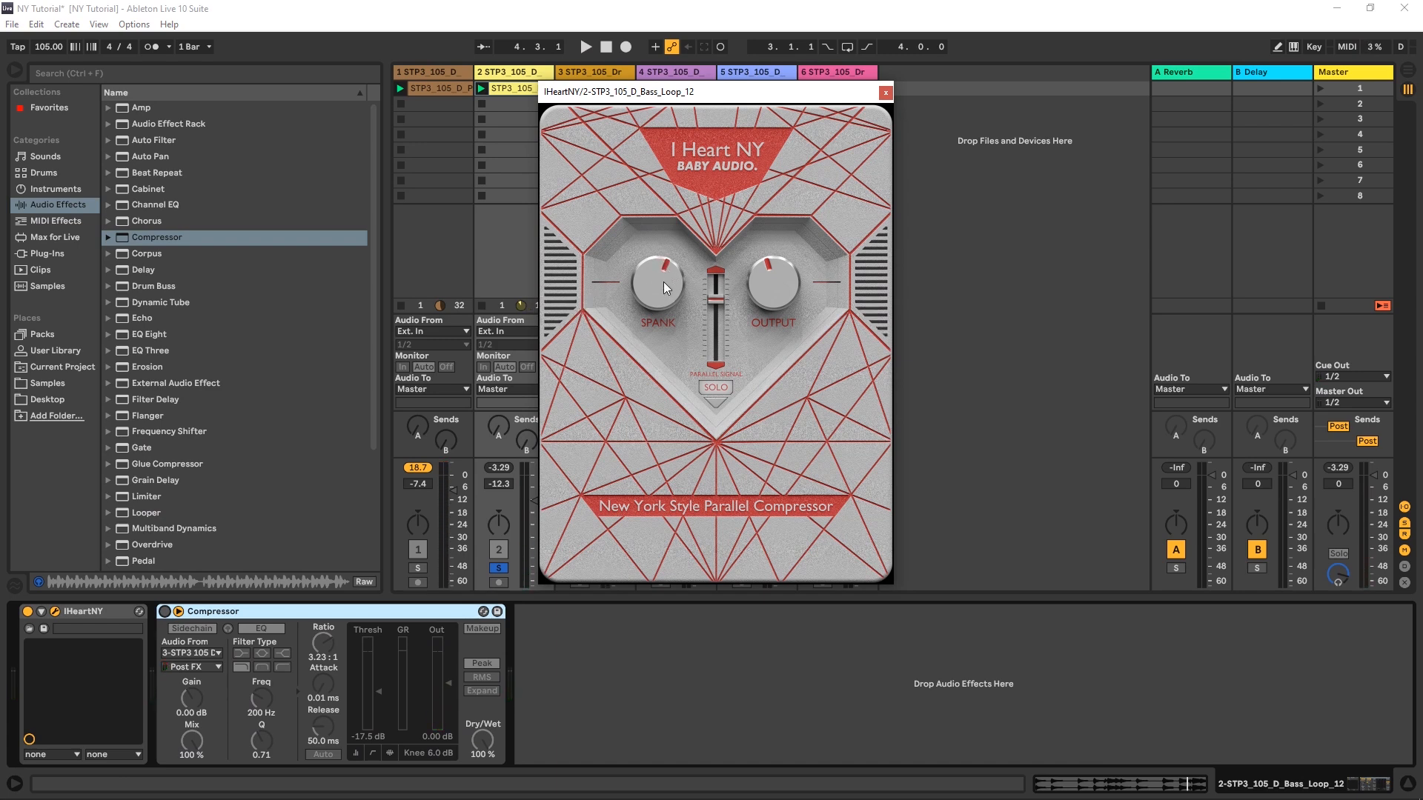
pyautogui.press('space')
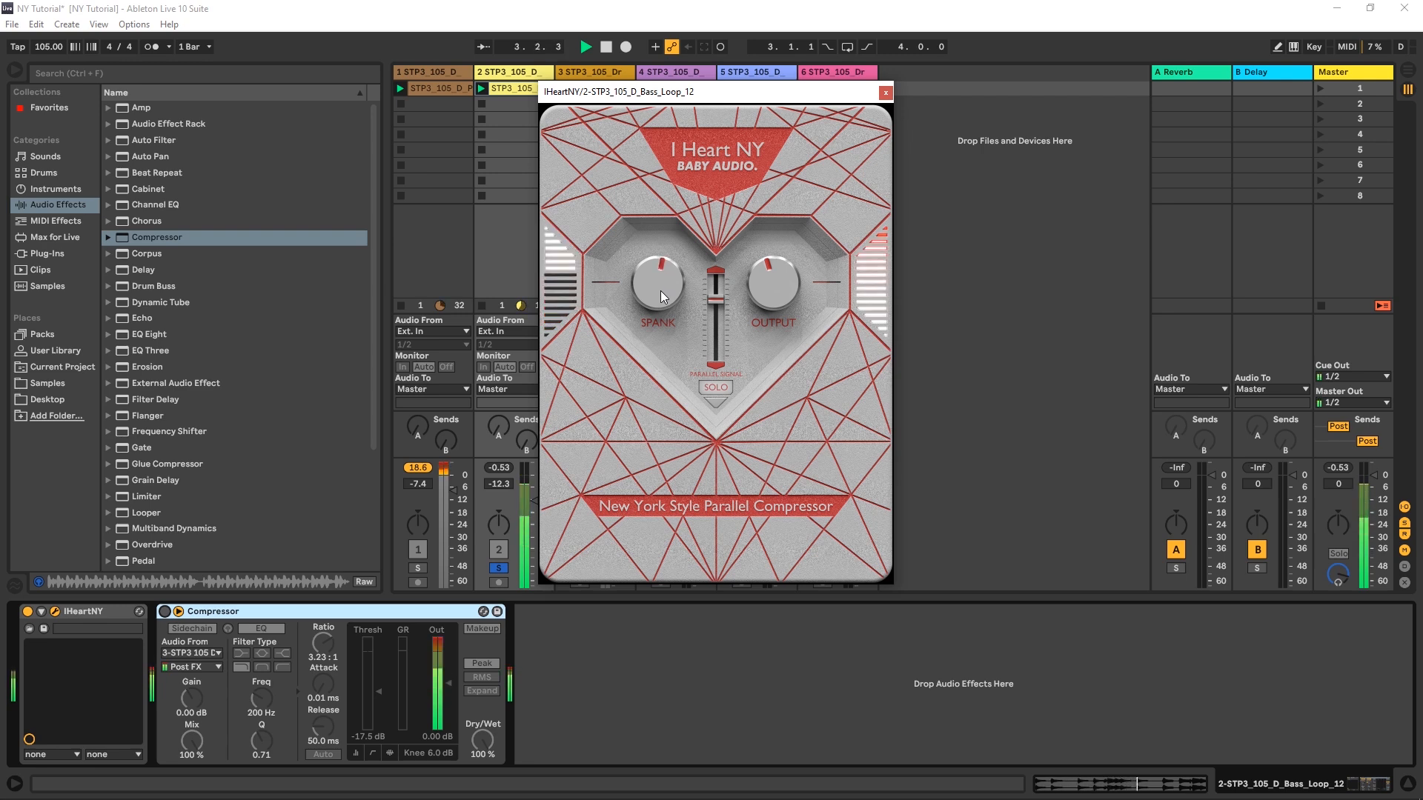
# Solo bass track 5 alongside track 2 and turn off track 5's sidechain Compressor while scene 1 plays
pyautogui.press('space')
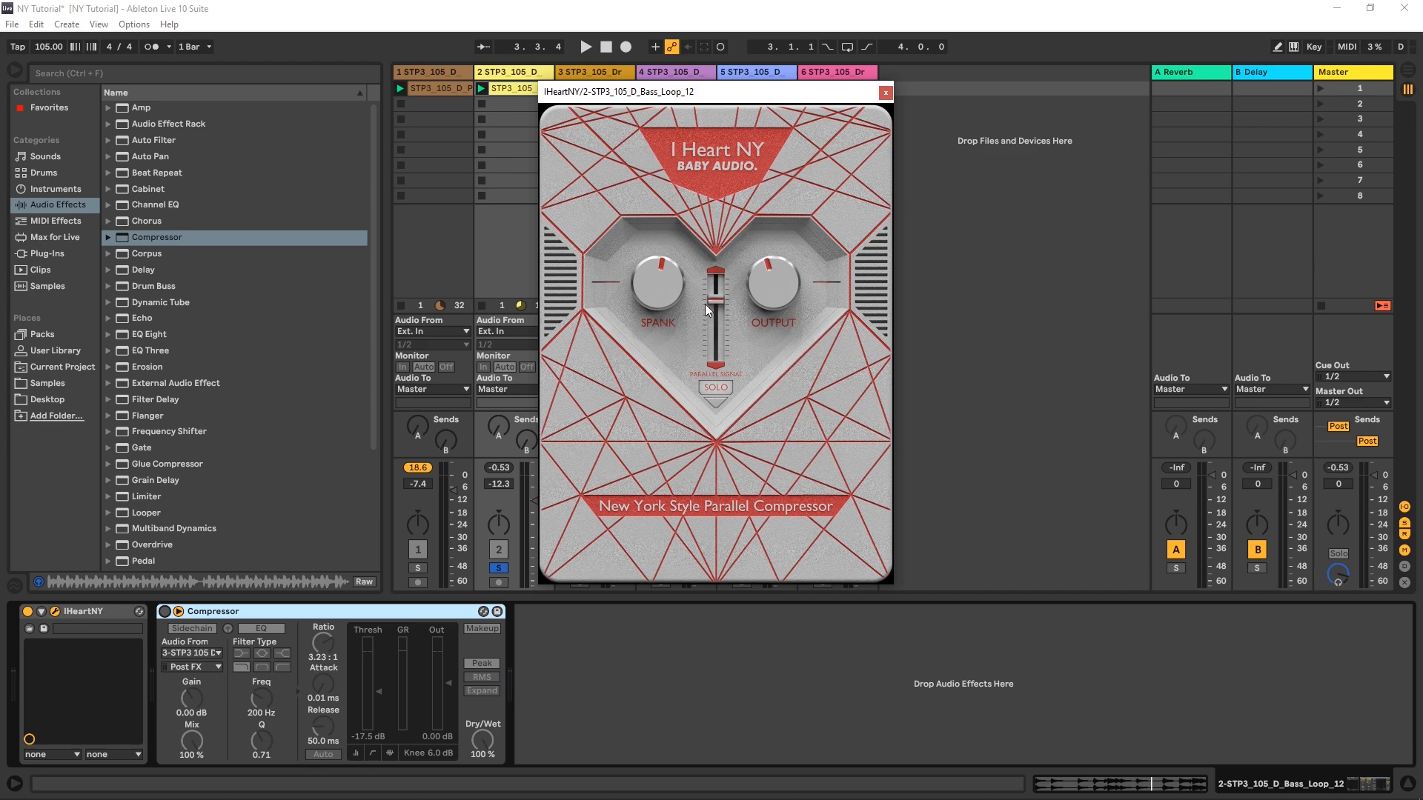
pyautogui.moveTo(602, 100); pyautogui.dragTo(1029, 159)
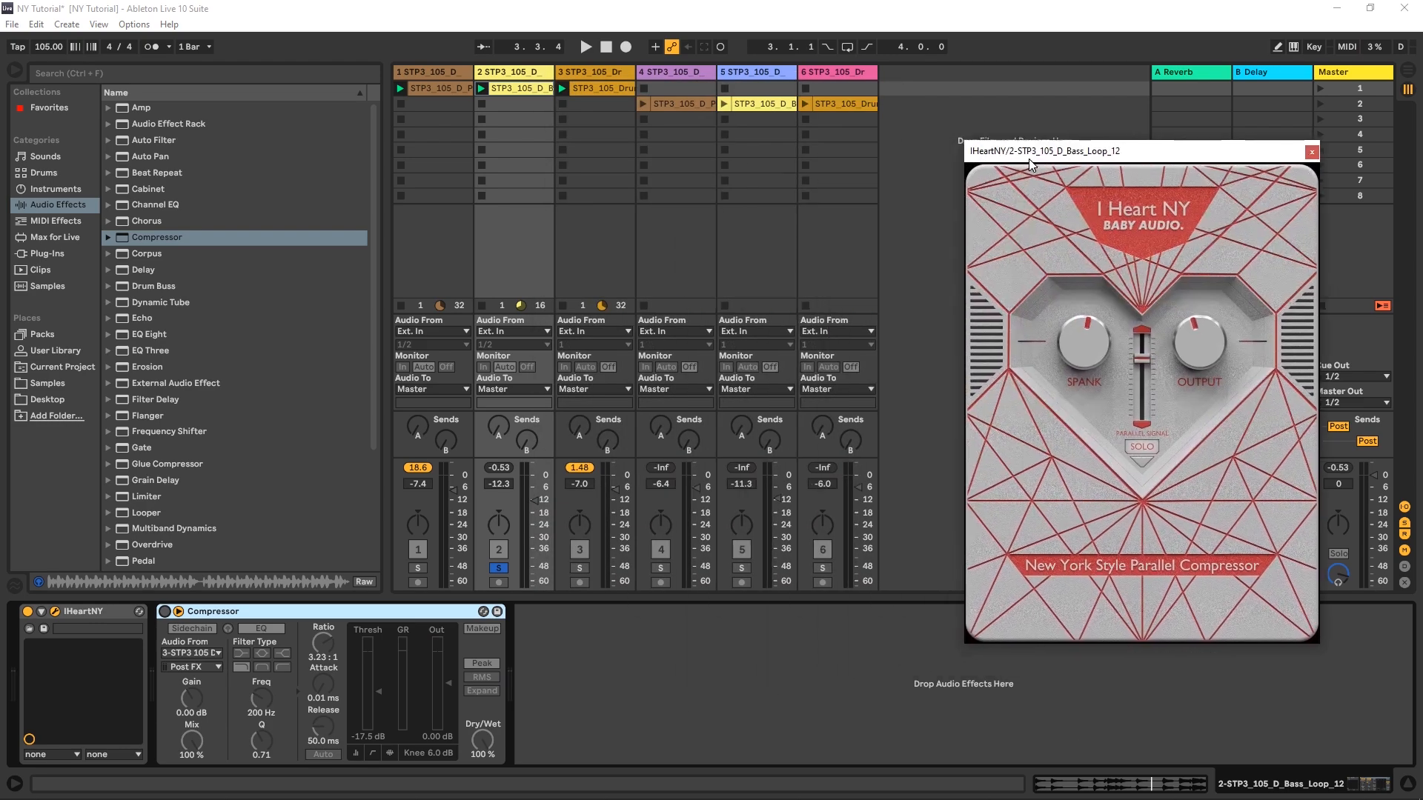
pyautogui.click(741, 569)
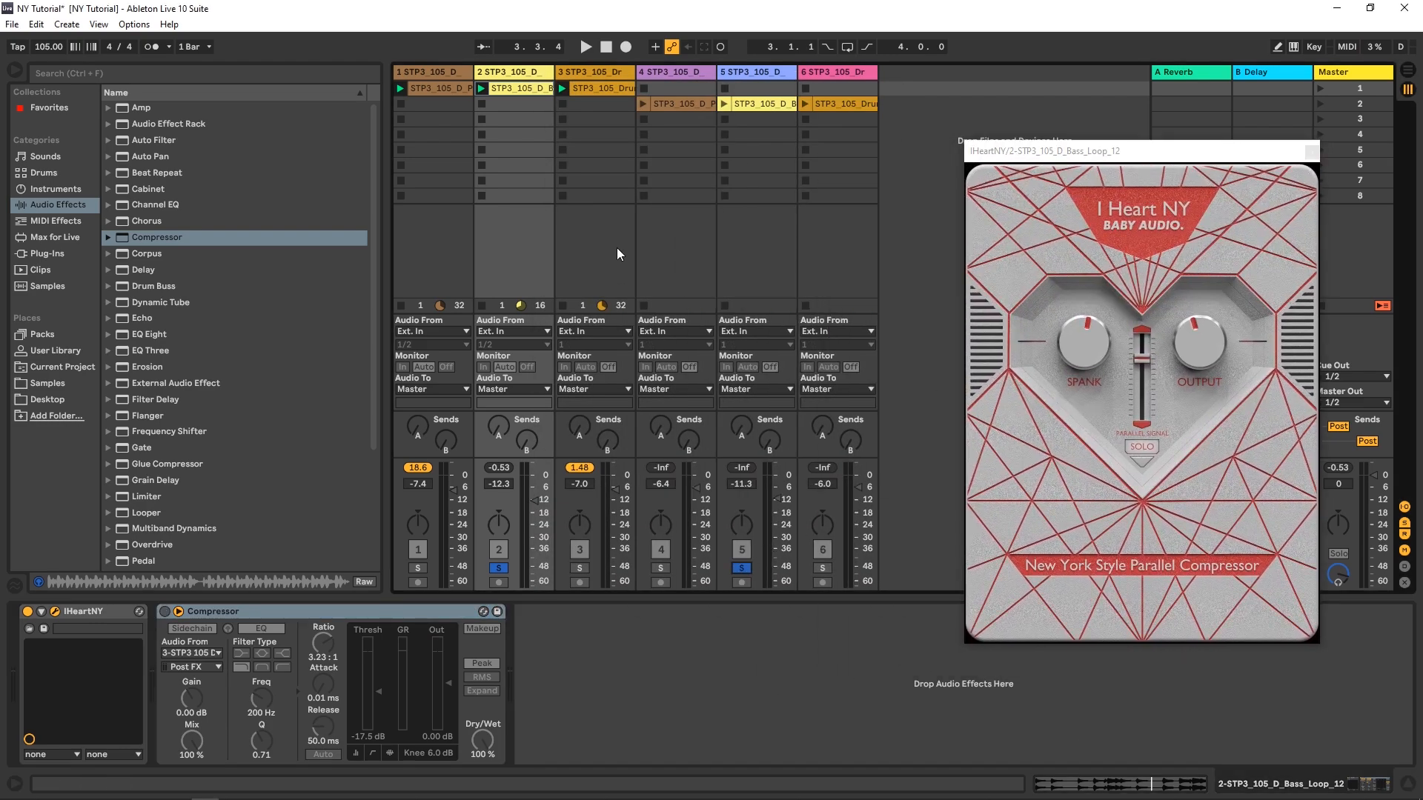
pyautogui.click(1318, 87)
pyautogui.moveTo(1231, 156); pyautogui.dragTo(1118, 140)
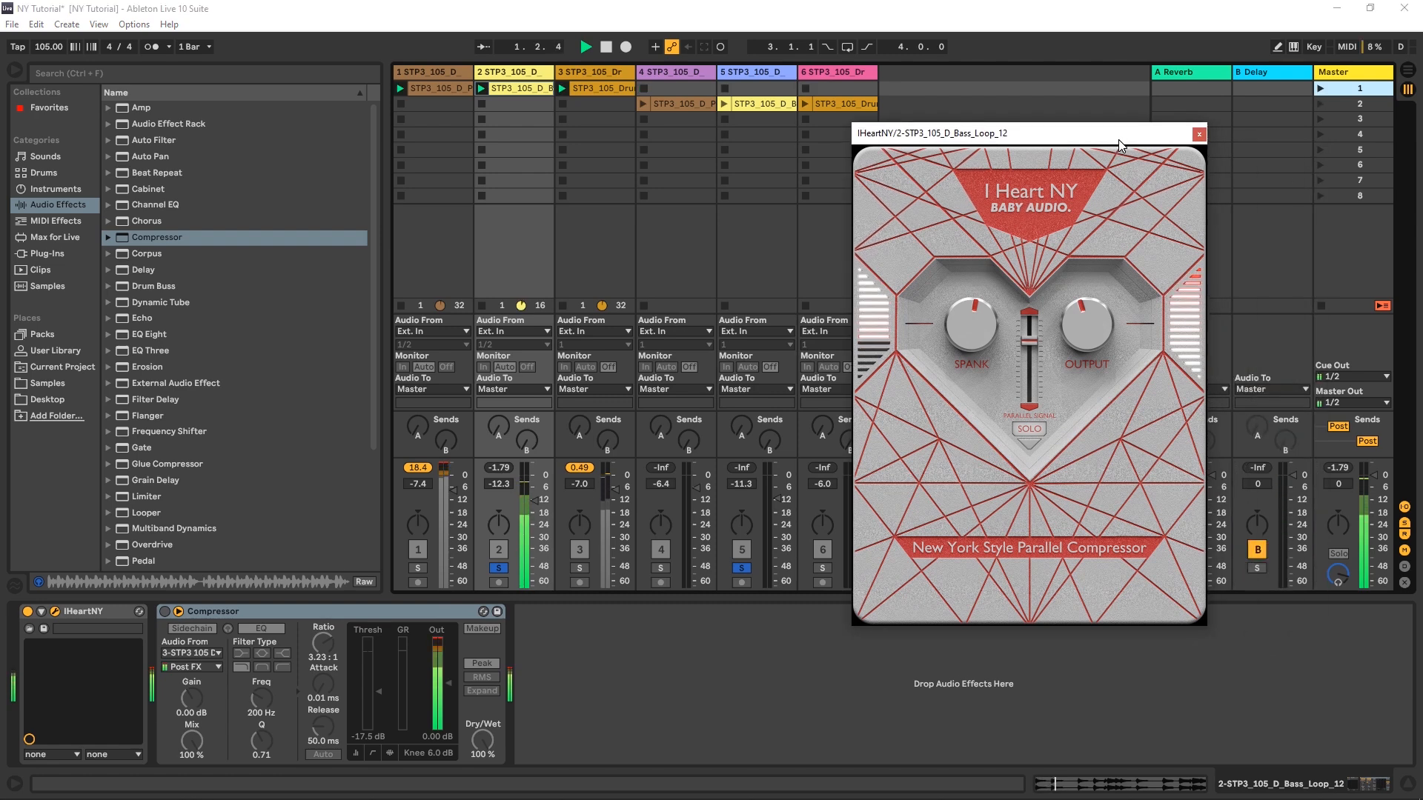
pyautogui.click(758, 73)
pyautogui.click(28, 611)
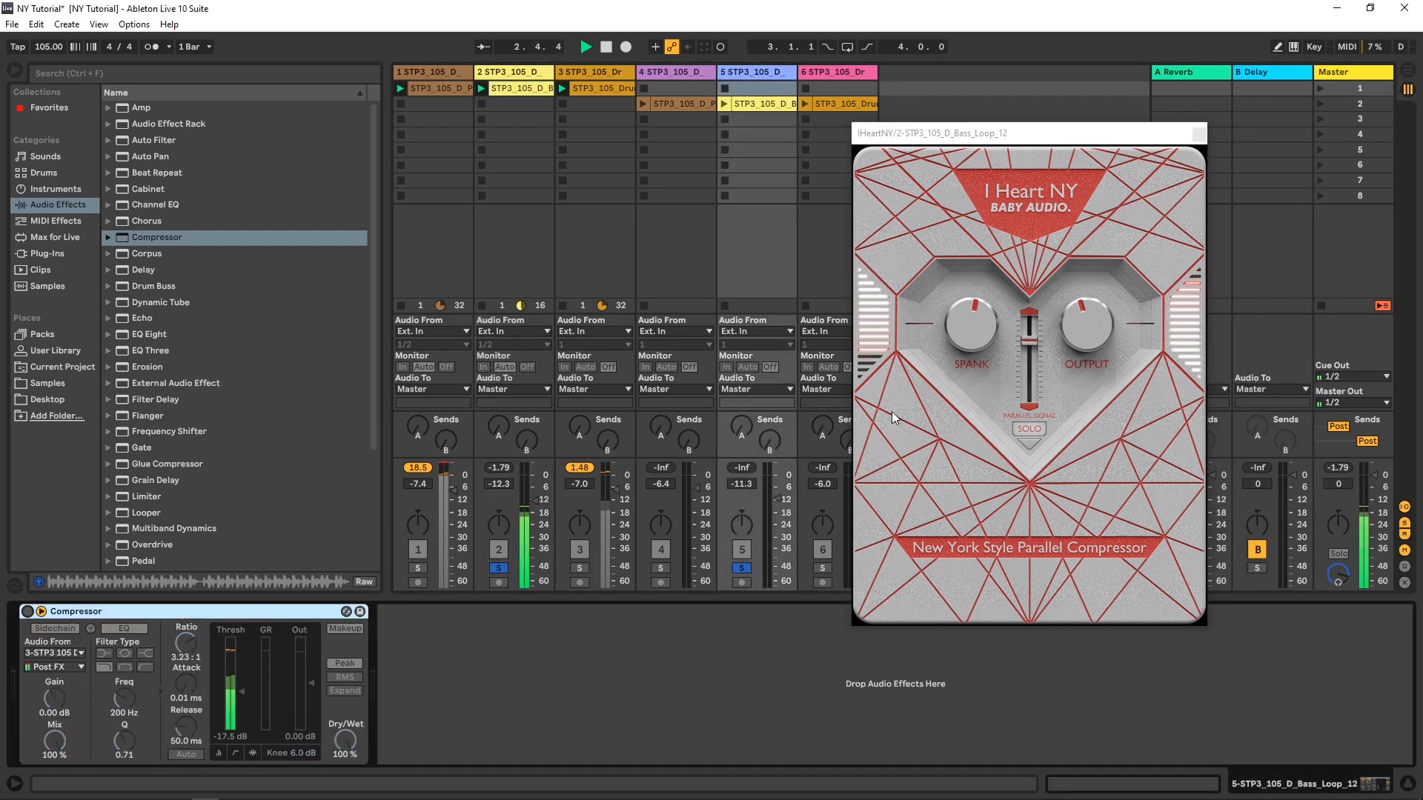
# Compare the soloed bass loops by launching scene 2 and returning to scene 1, and stop playback
pyautogui.click(1319, 104)
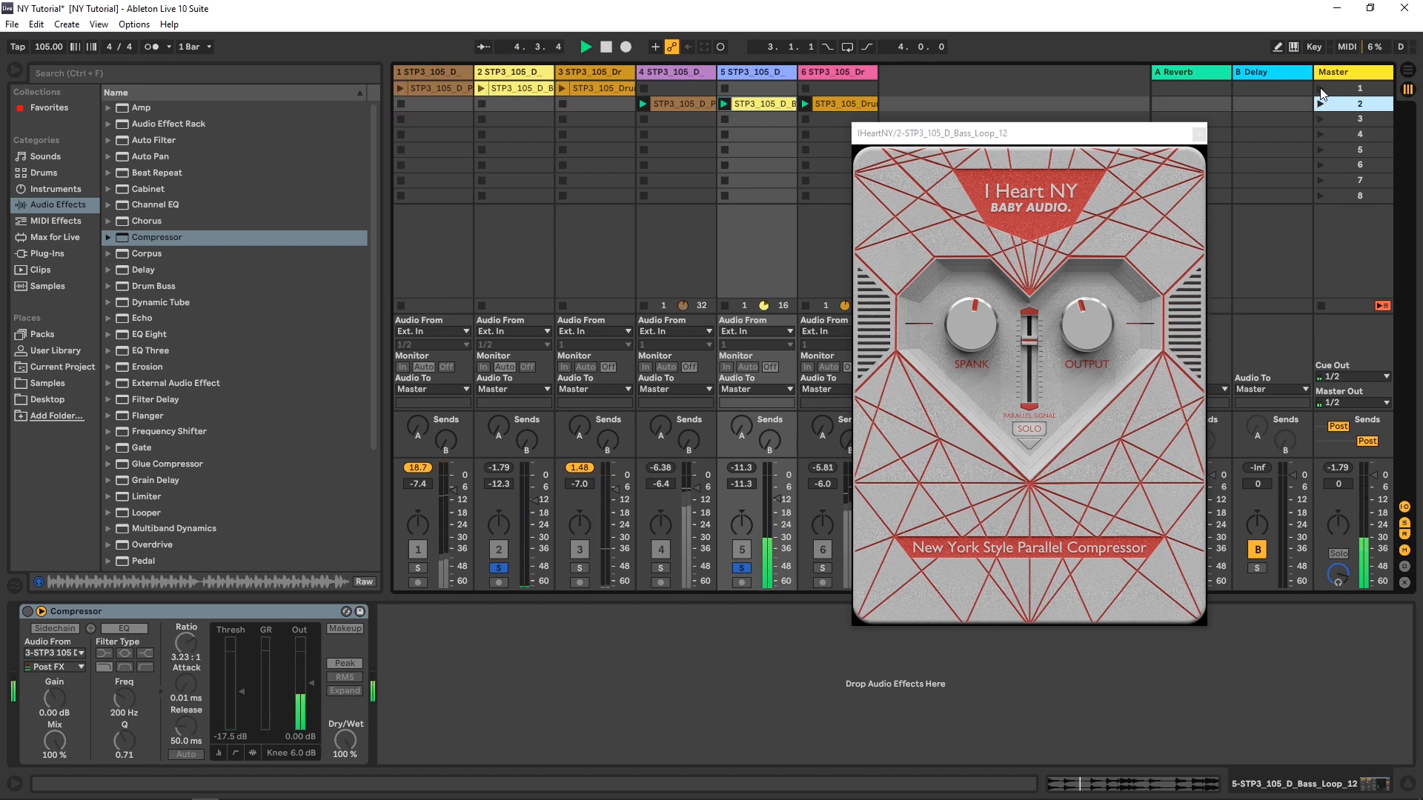
pyautogui.click(1320, 90)
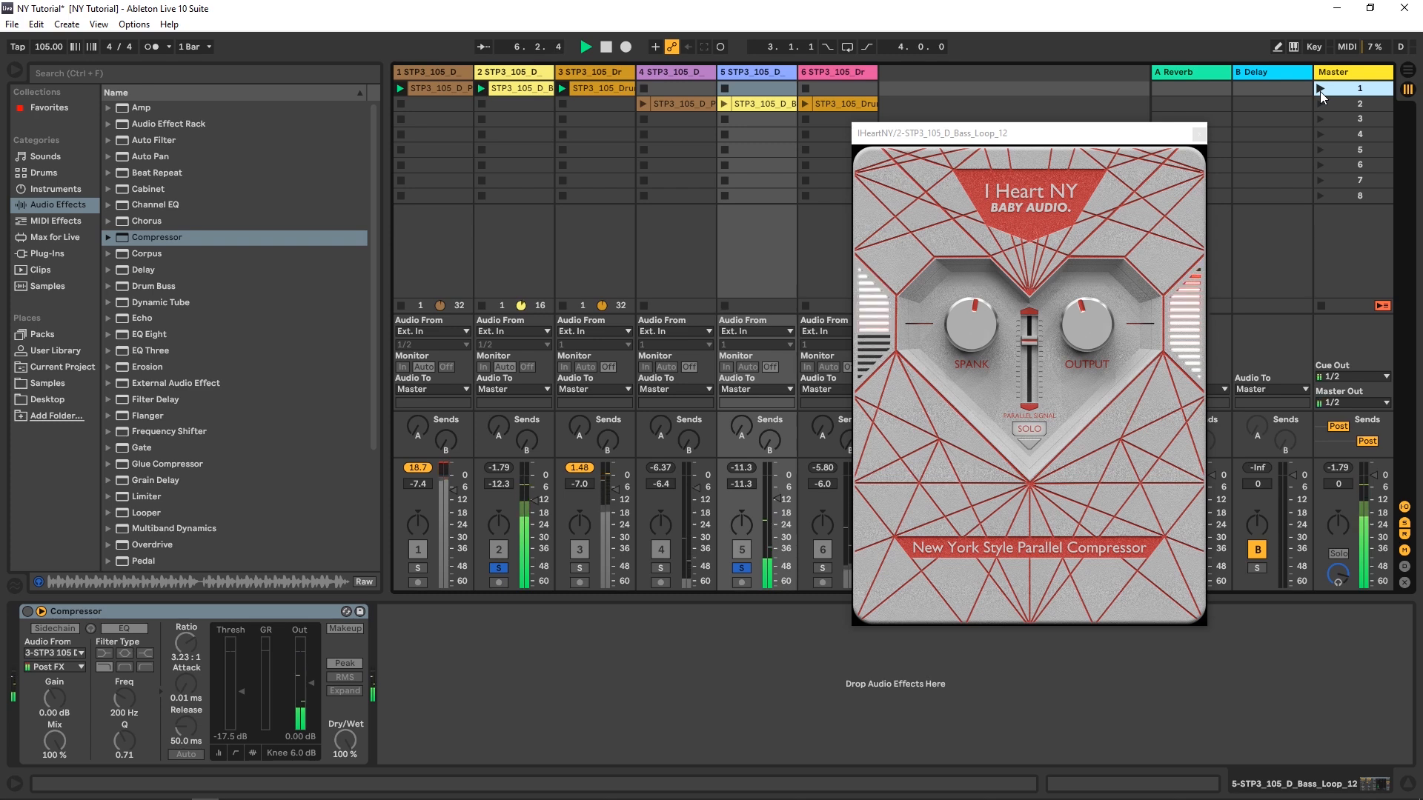
pyautogui.press('space')
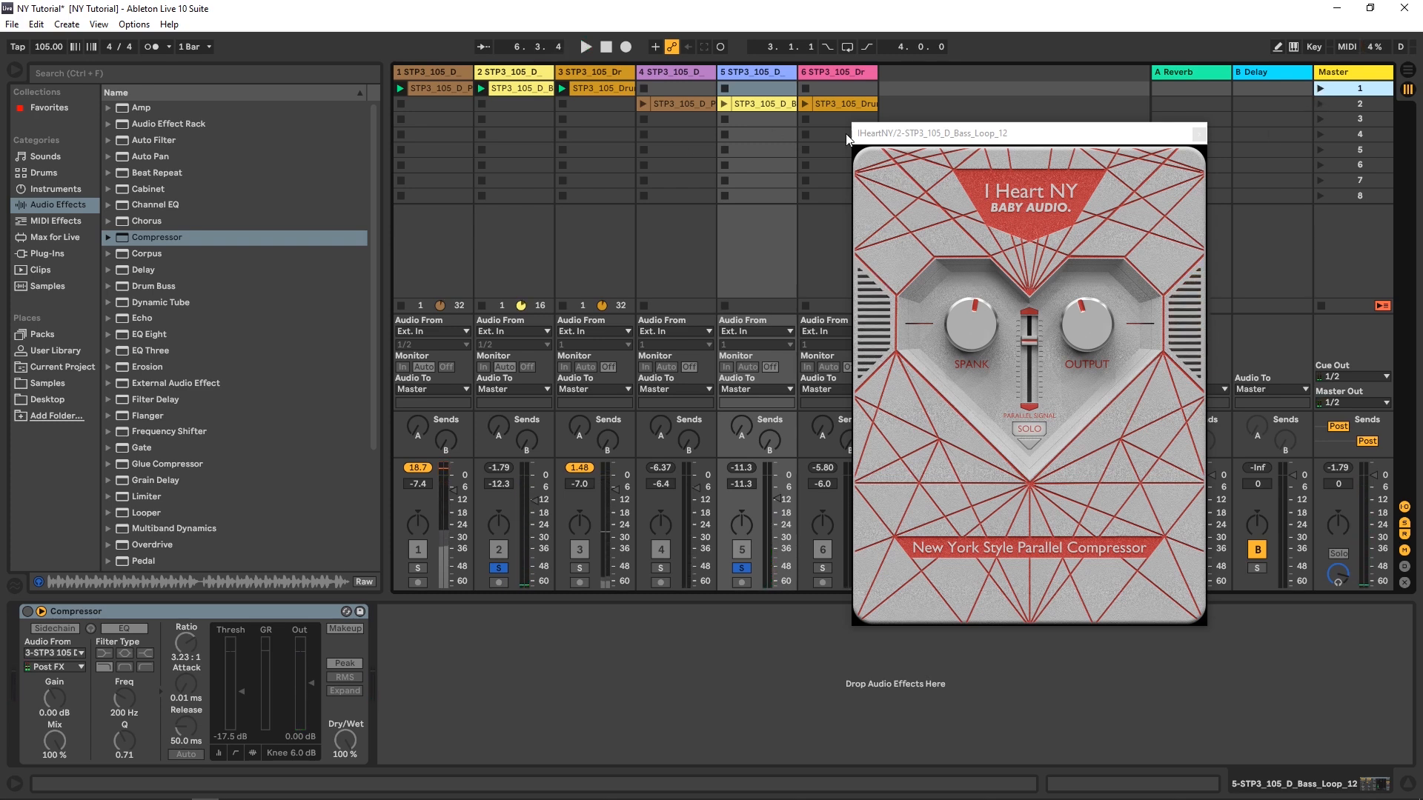
# Solo and play pluck track 1, and lower its I Heart NY parallel signal fader to about two-thirds
pyautogui.moveTo(985, 139); pyautogui.dragTo(772, 124)
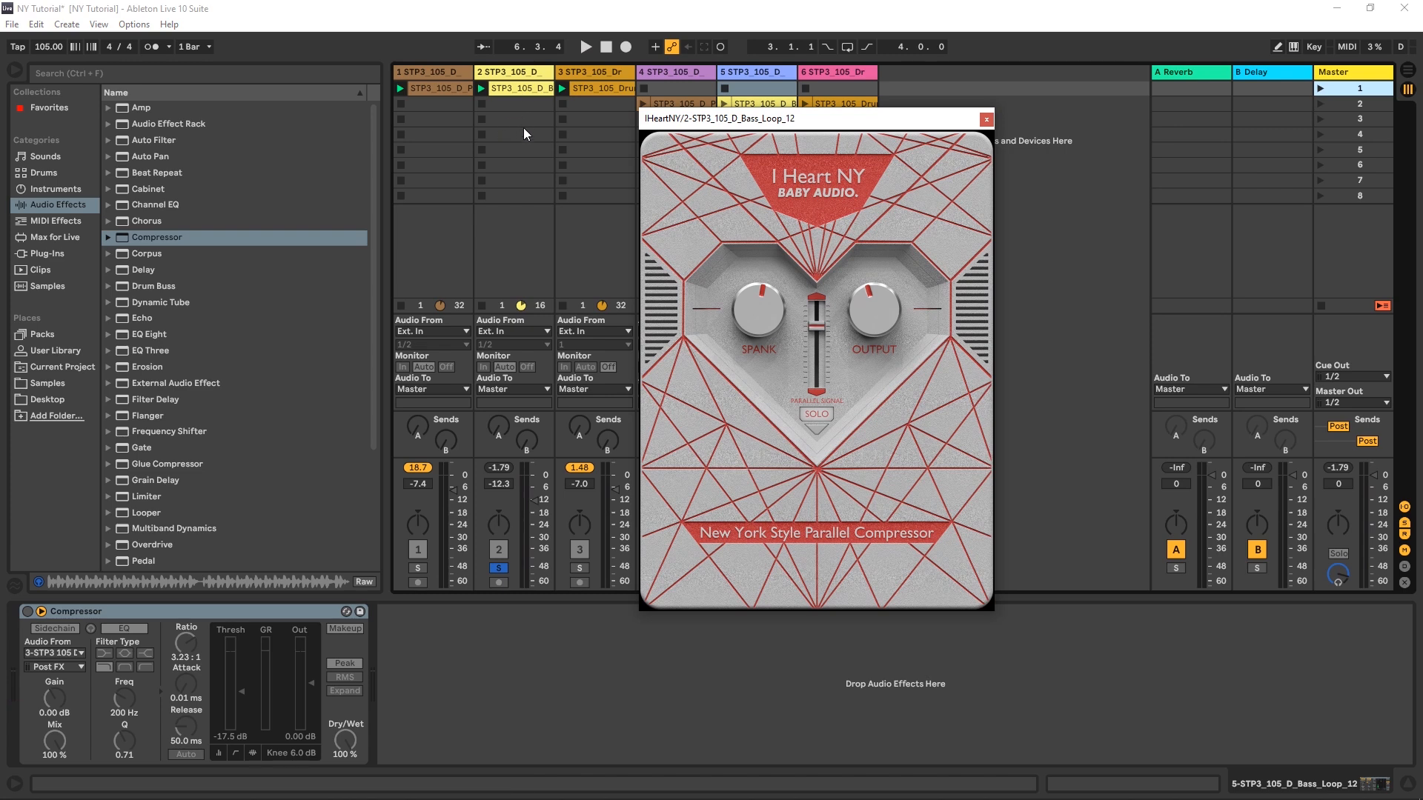
pyautogui.click(419, 568)
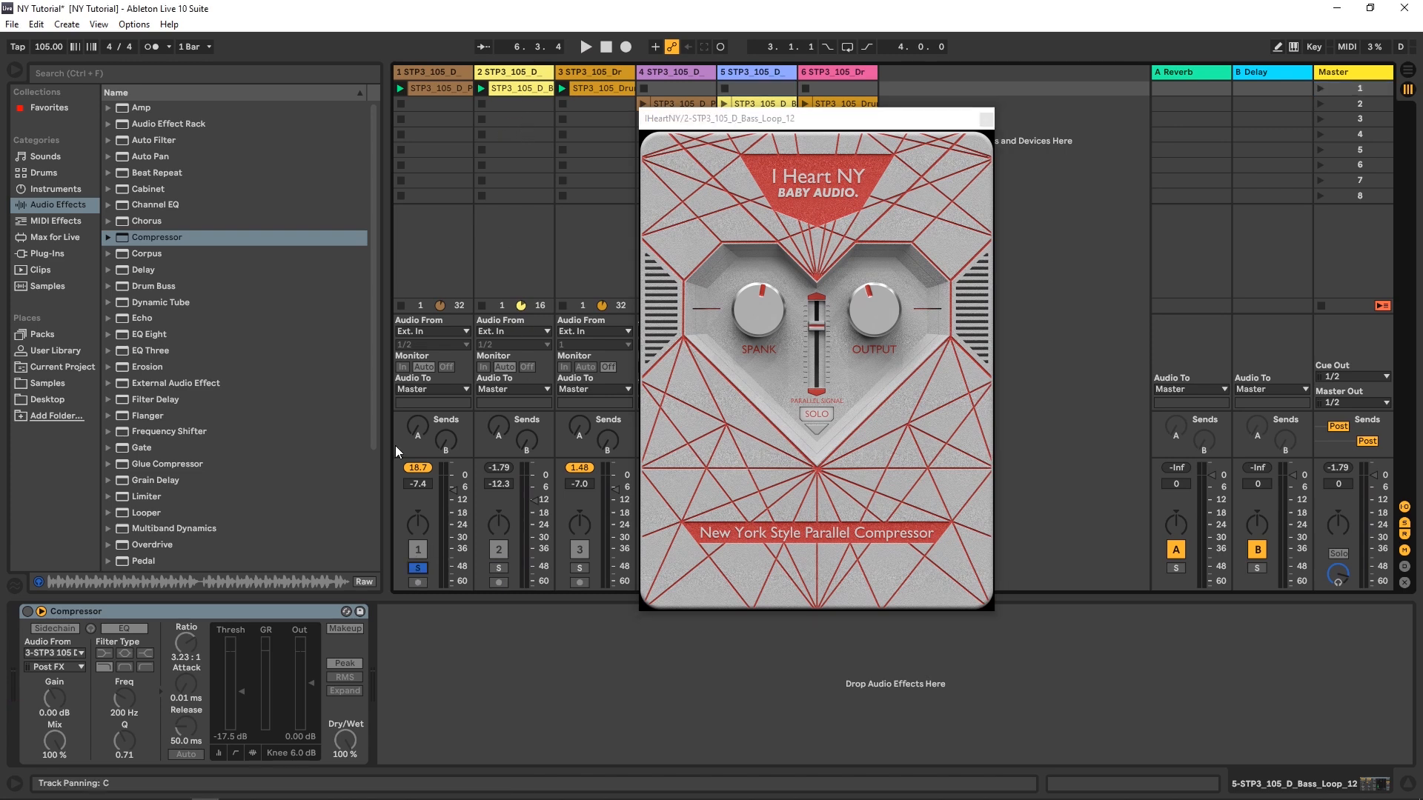
pyautogui.click(400, 87)
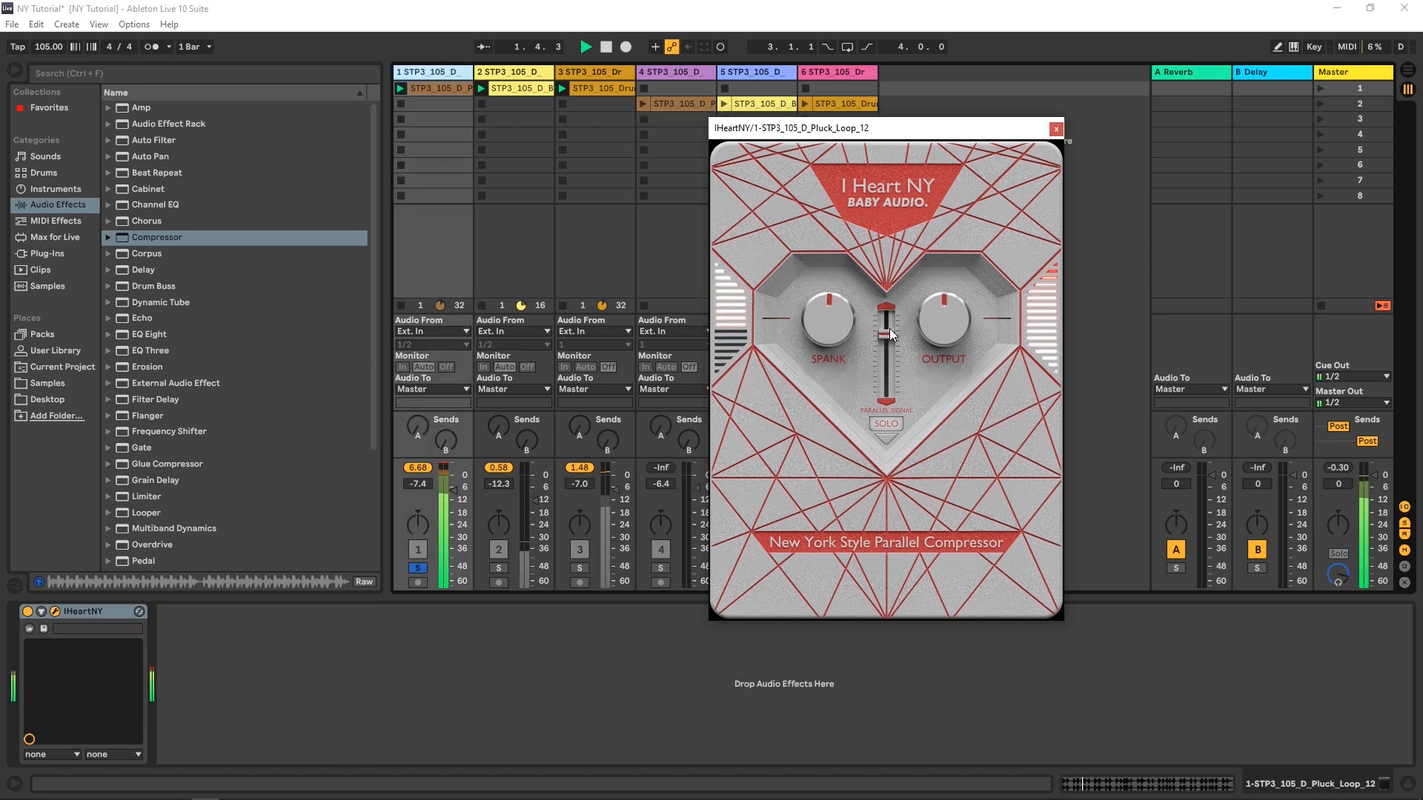
pyautogui.moveTo(889, 327)
pyautogui.mouseDown()
pyautogui.moveTo(891, 298)
pyautogui.moveTo(888, 348)
pyautogui.mouseUp()
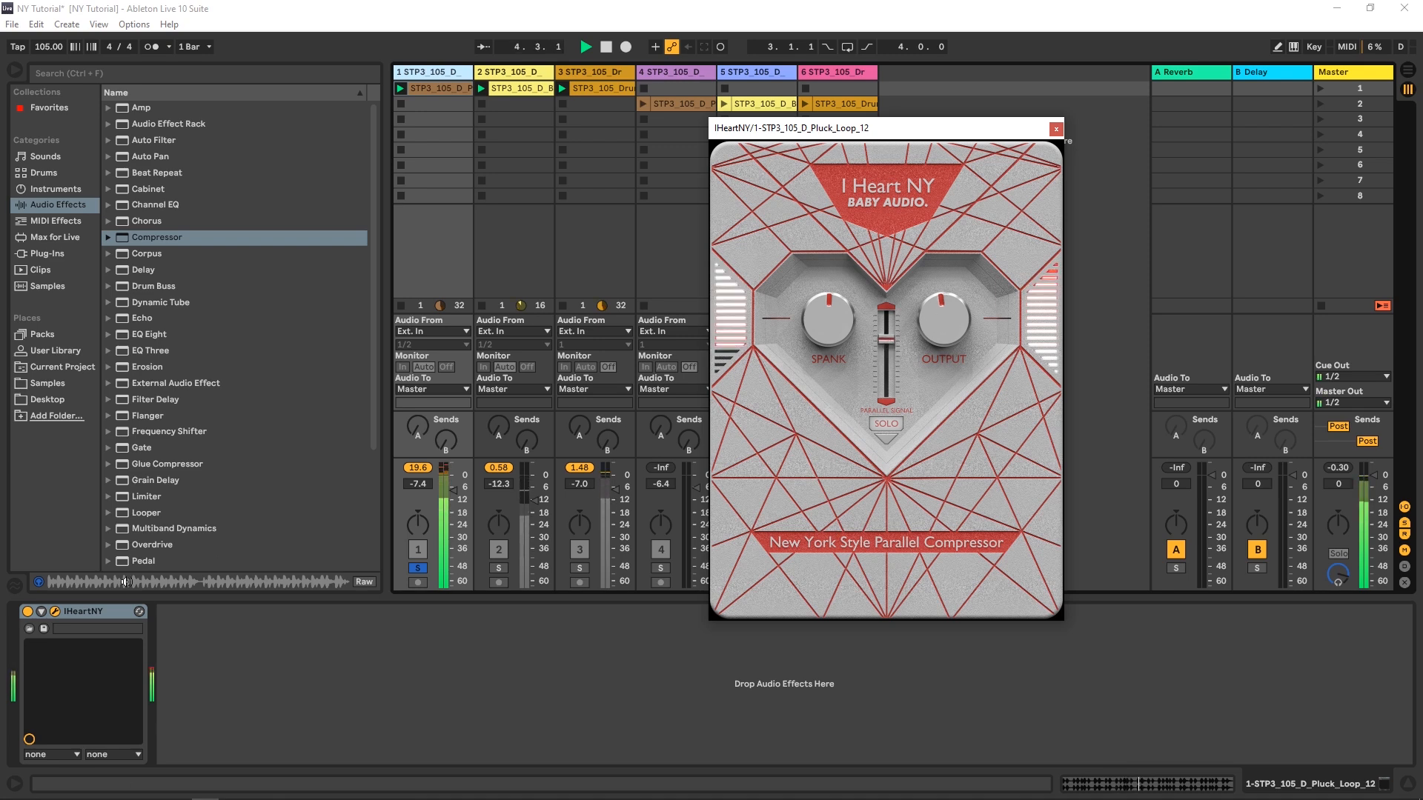
# Toggle I Heart NY off and on to compare the pluck loop, lowering Output slightly to match levels, and stop playback
pyautogui.click(28, 614)
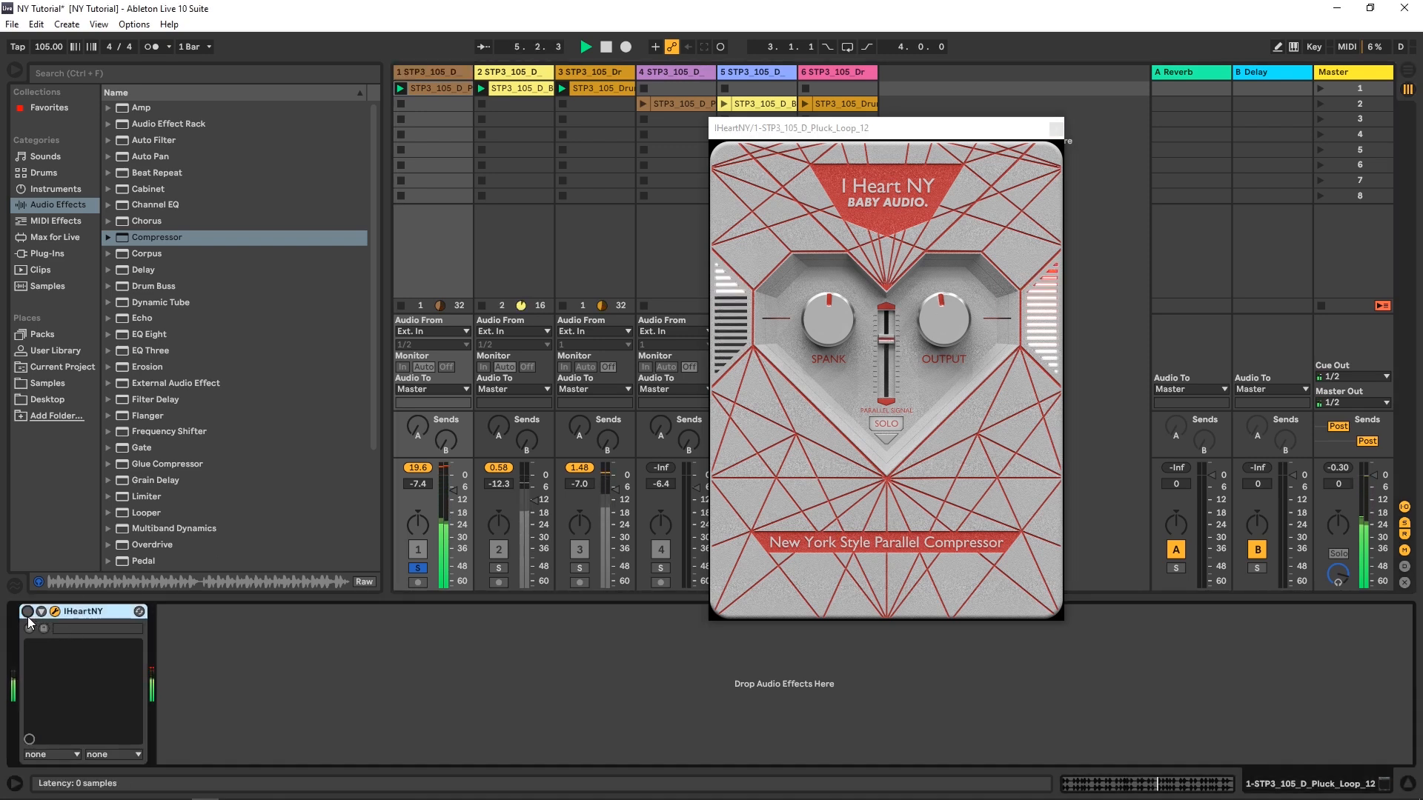
pyautogui.moveTo(944, 326); pyautogui.dragTo(945, 342)
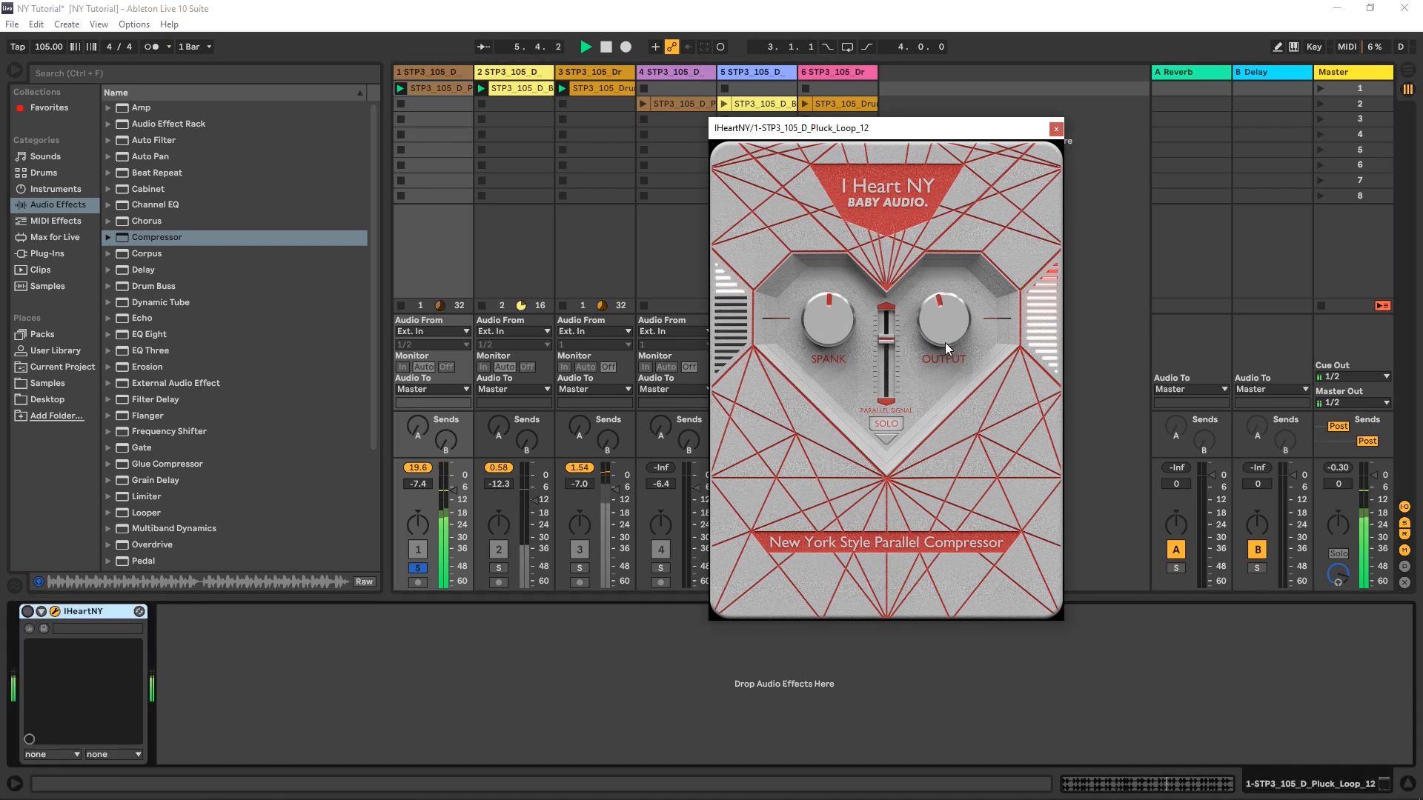
pyautogui.click(28, 614)
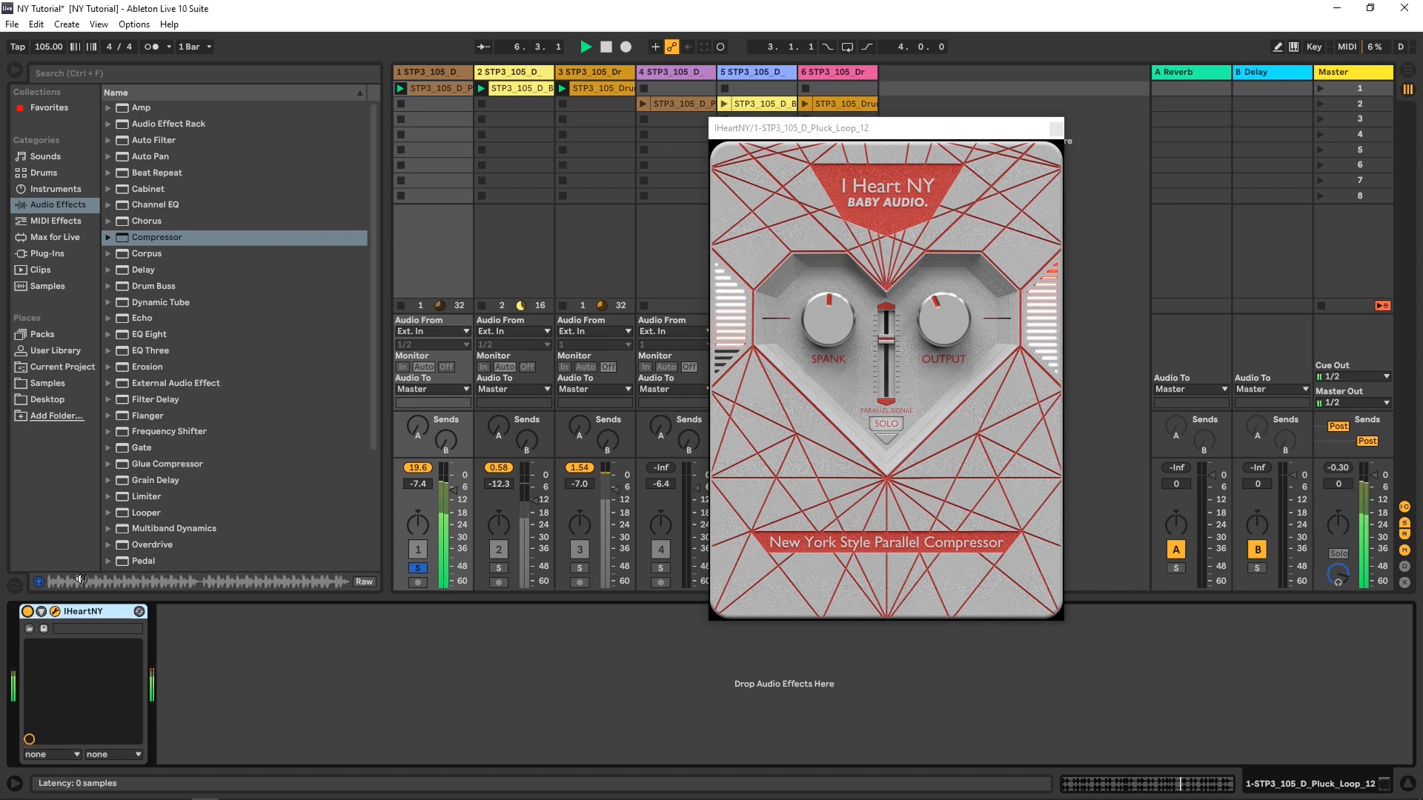
pyautogui.click(27, 612)
pyautogui.click(27, 612)
pyautogui.press('space')
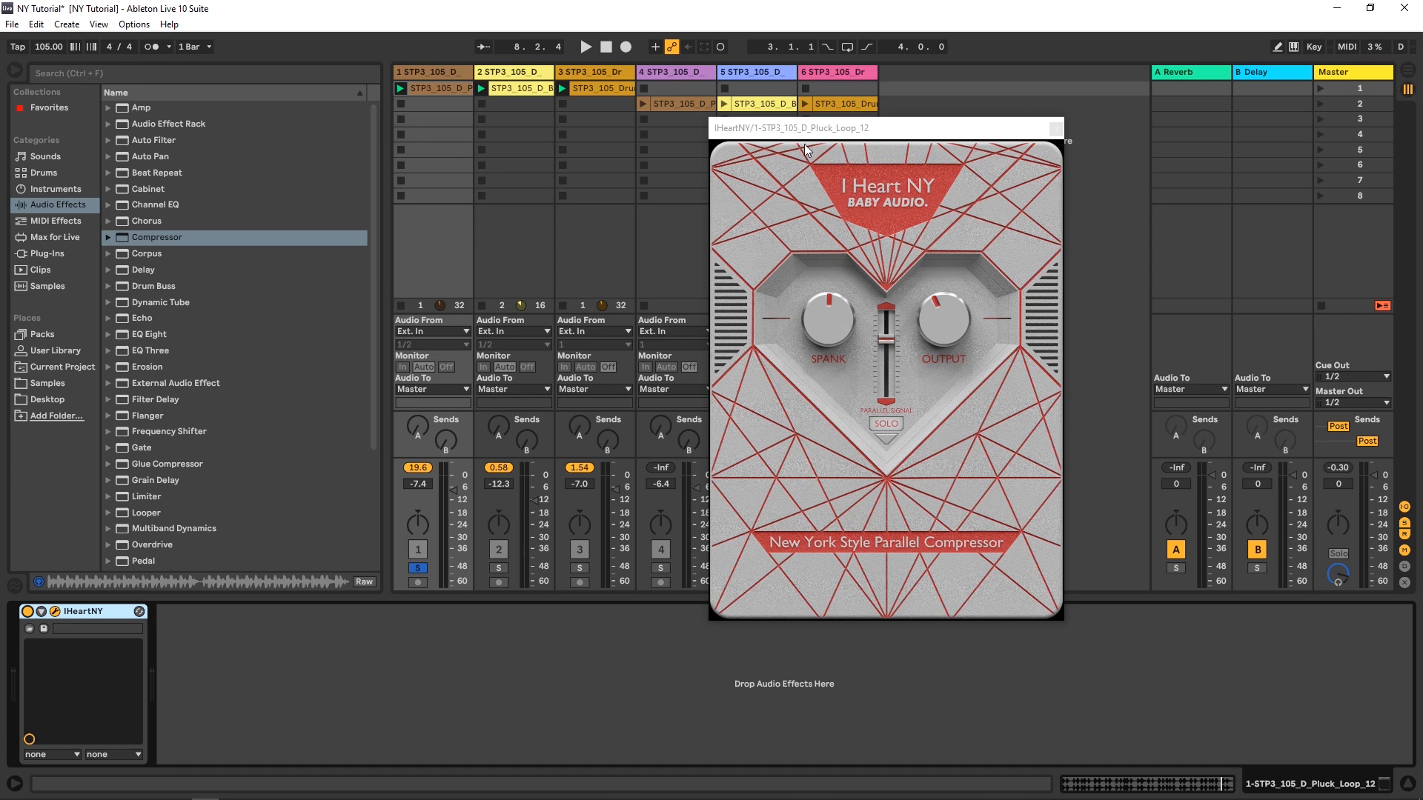
# Solo pluck track 4 alongside track 1 and compare the two plucks by launching scene 2 and returning to scene 1
pyautogui.moveTo(796, 129); pyautogui.dragTo(929, 129)
pyautogui.click(664, 569)
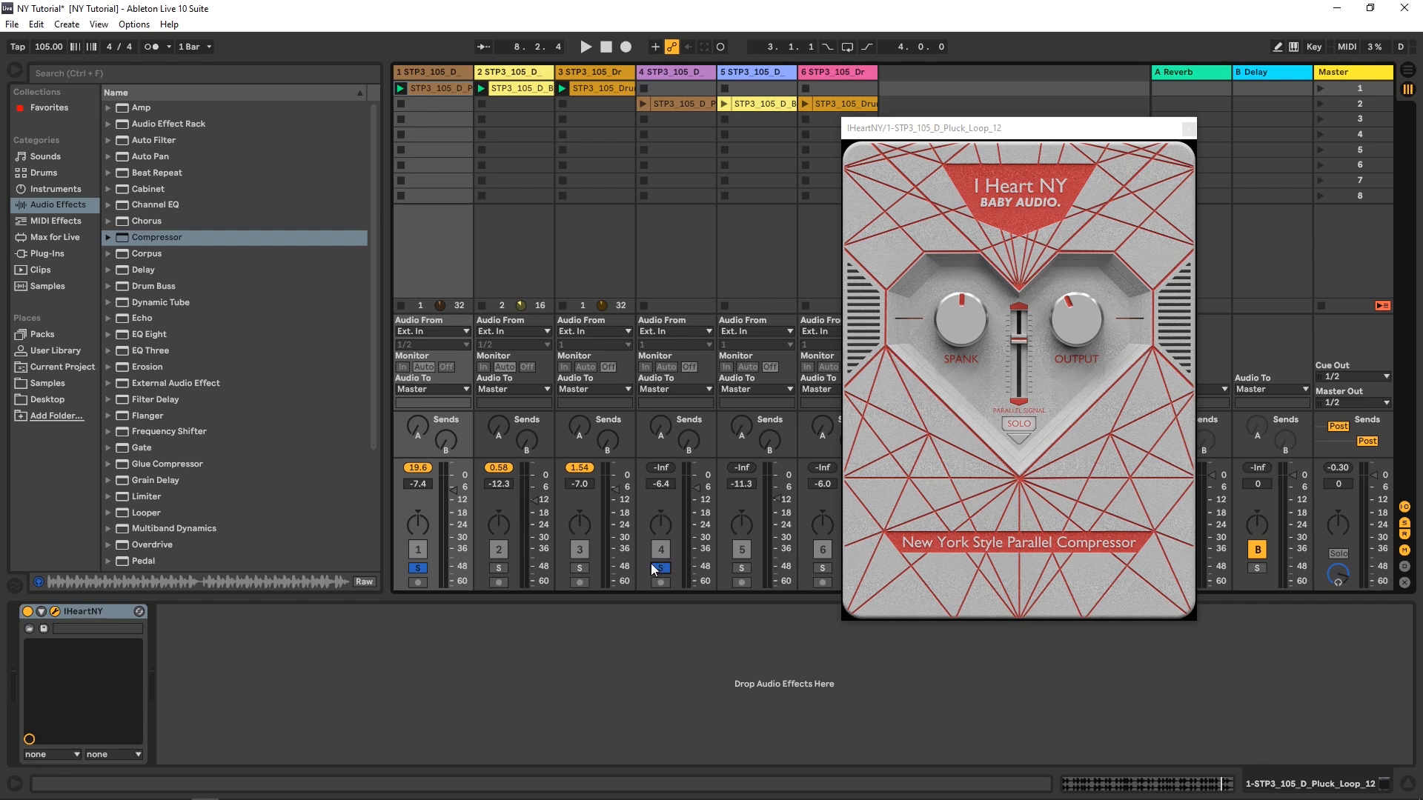
pyautogui.moveTo(1051, 129); pyautogui.dragTo(937, 133)
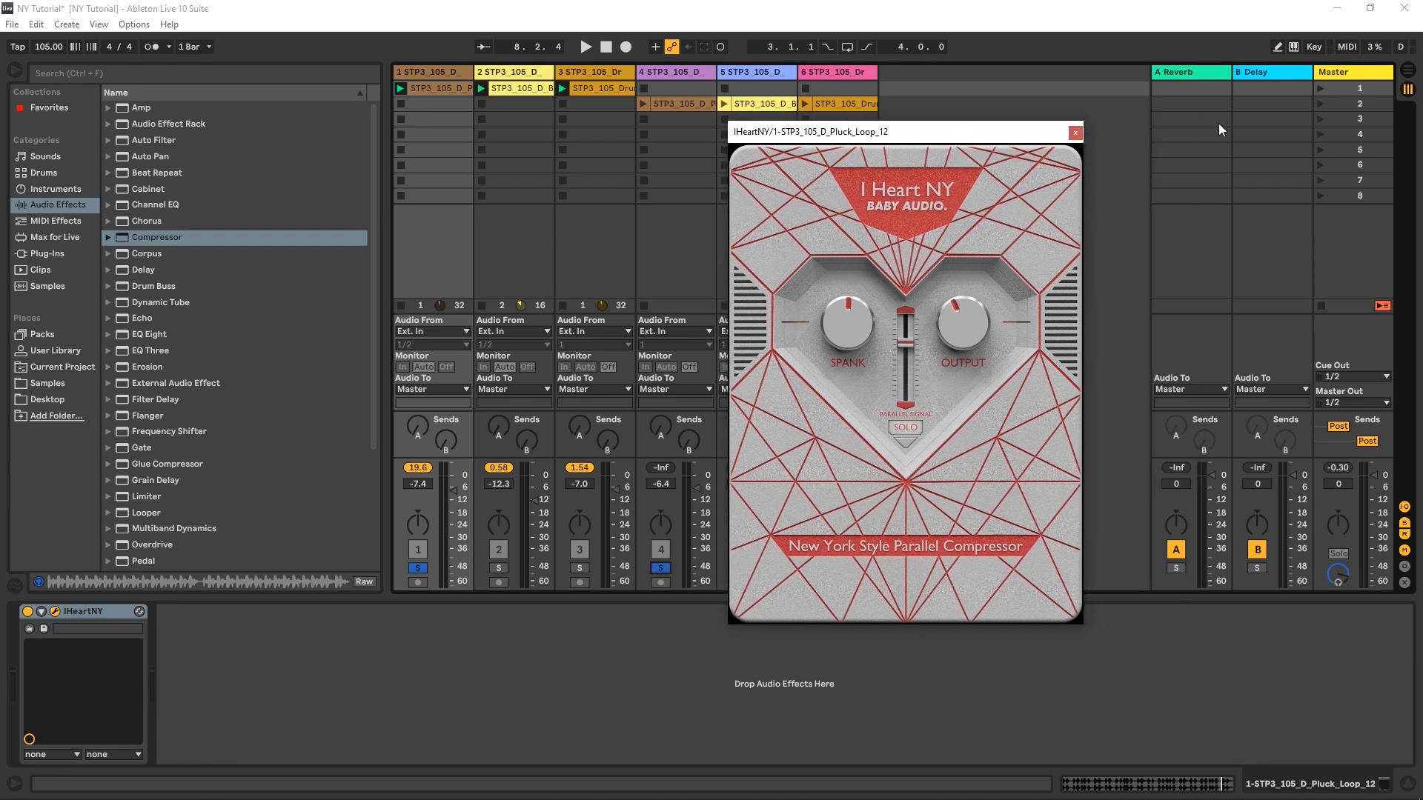
pyautogui.click(1318, 103)
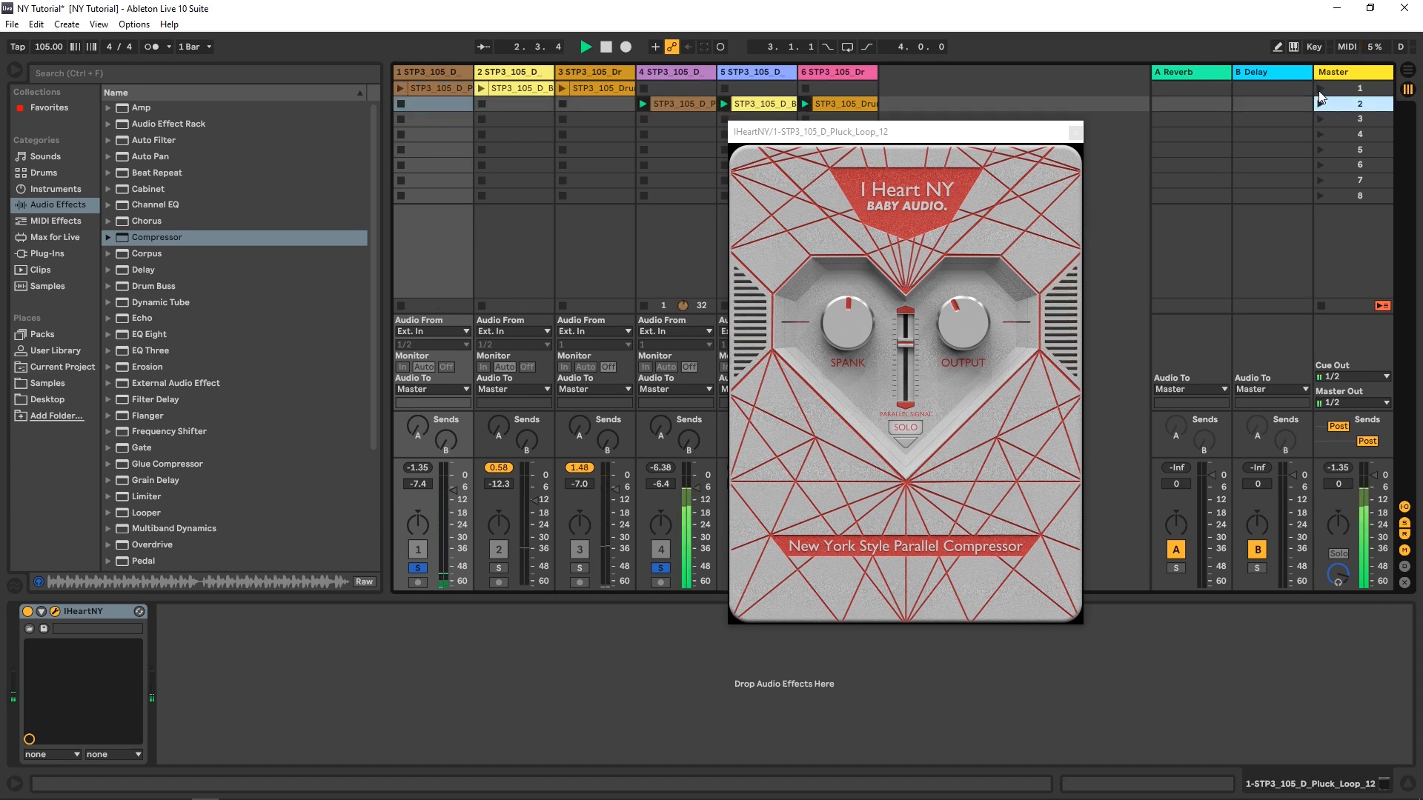
pyautogui.click(1319, 89)
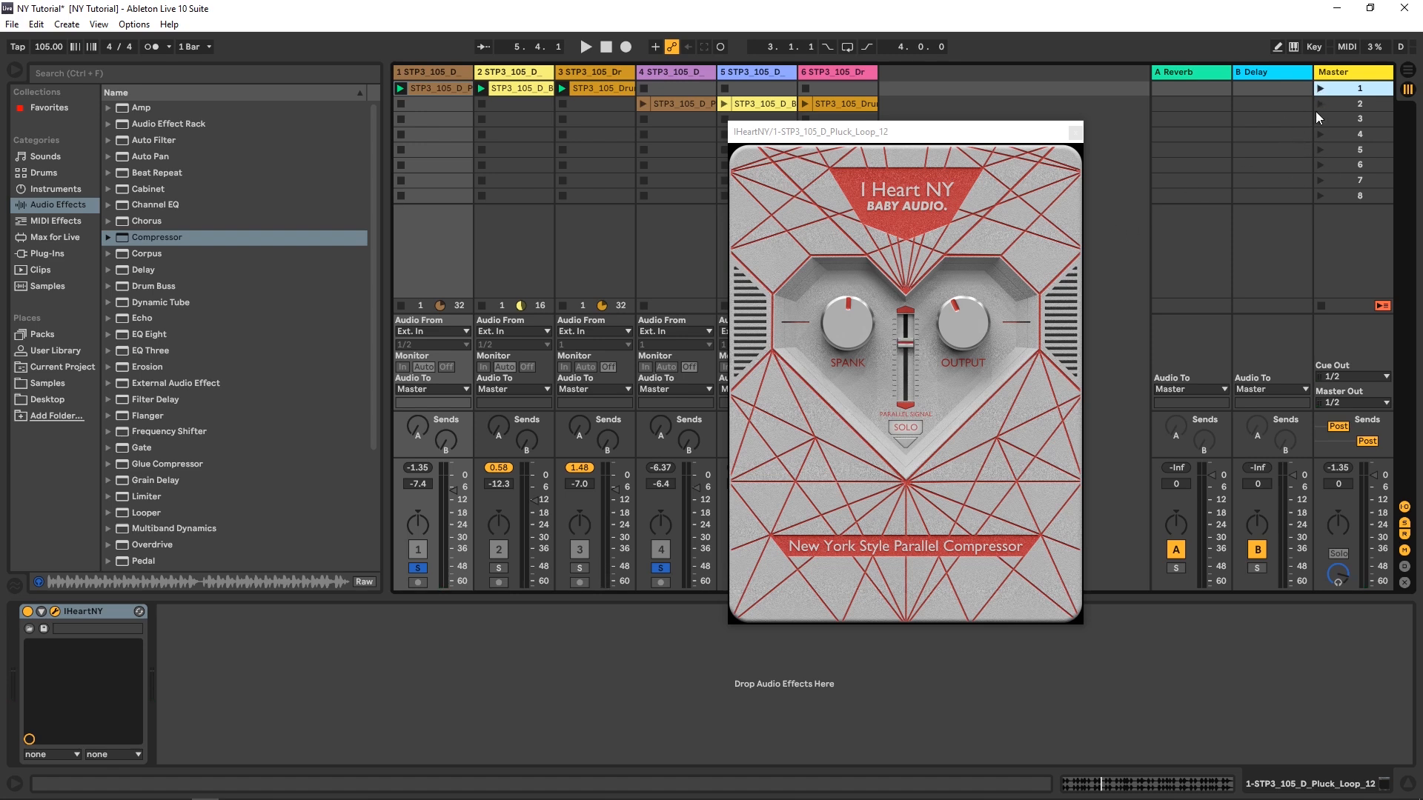
# With scene 1 playing, lower the pluck plugin's parallel signal fader slightly below the middle and raise Output to about the center
pyautogui.click(1320, 88)
pyautogui.moveTo(904, 345); pyautogui.dragTo(902, 389)
pyautogui.moveTo(962, 333); pyautogui.dragTo(962, 323)
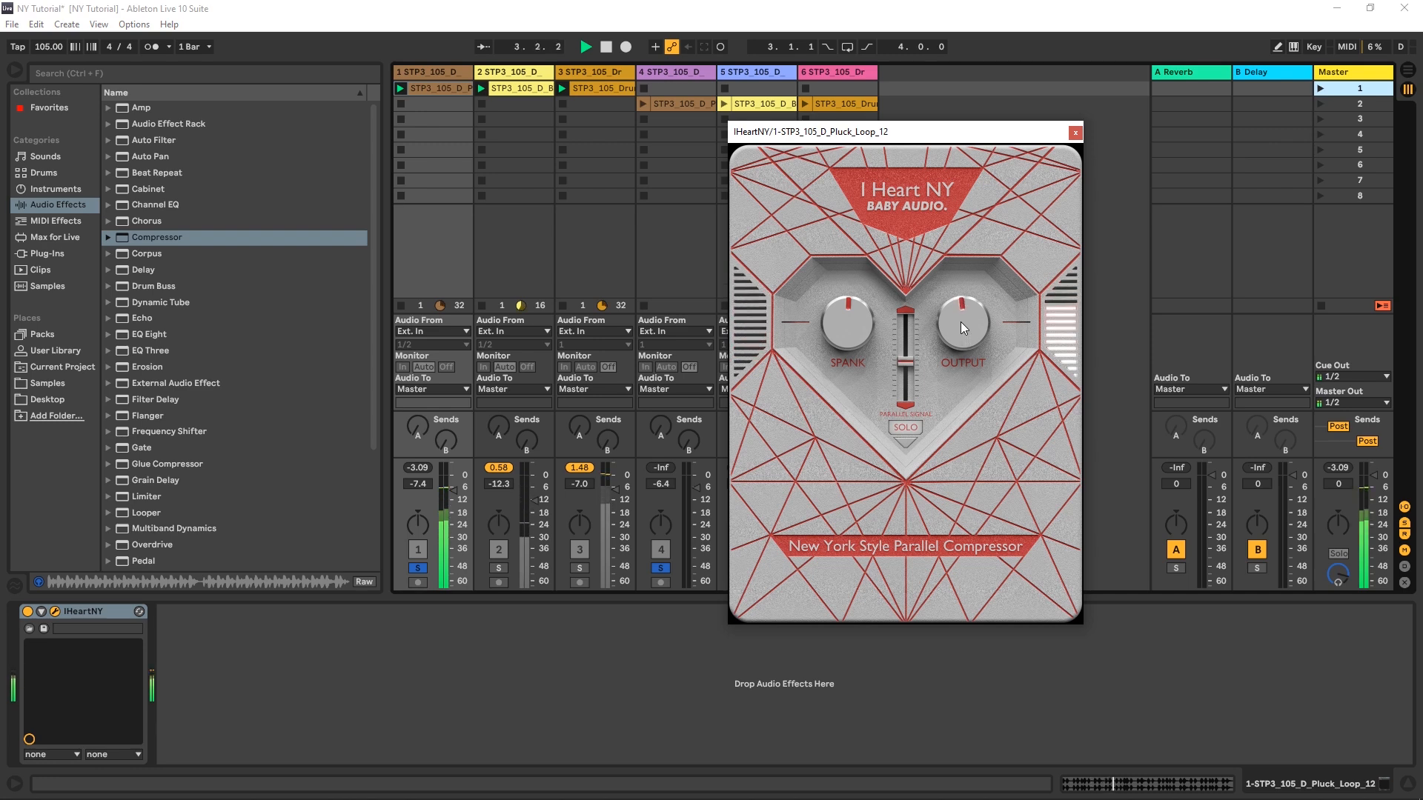
# Audition the pluck in scene 2 against the readjusted version in scene 1, and stop playback
pyautogui.click(1320, 103)
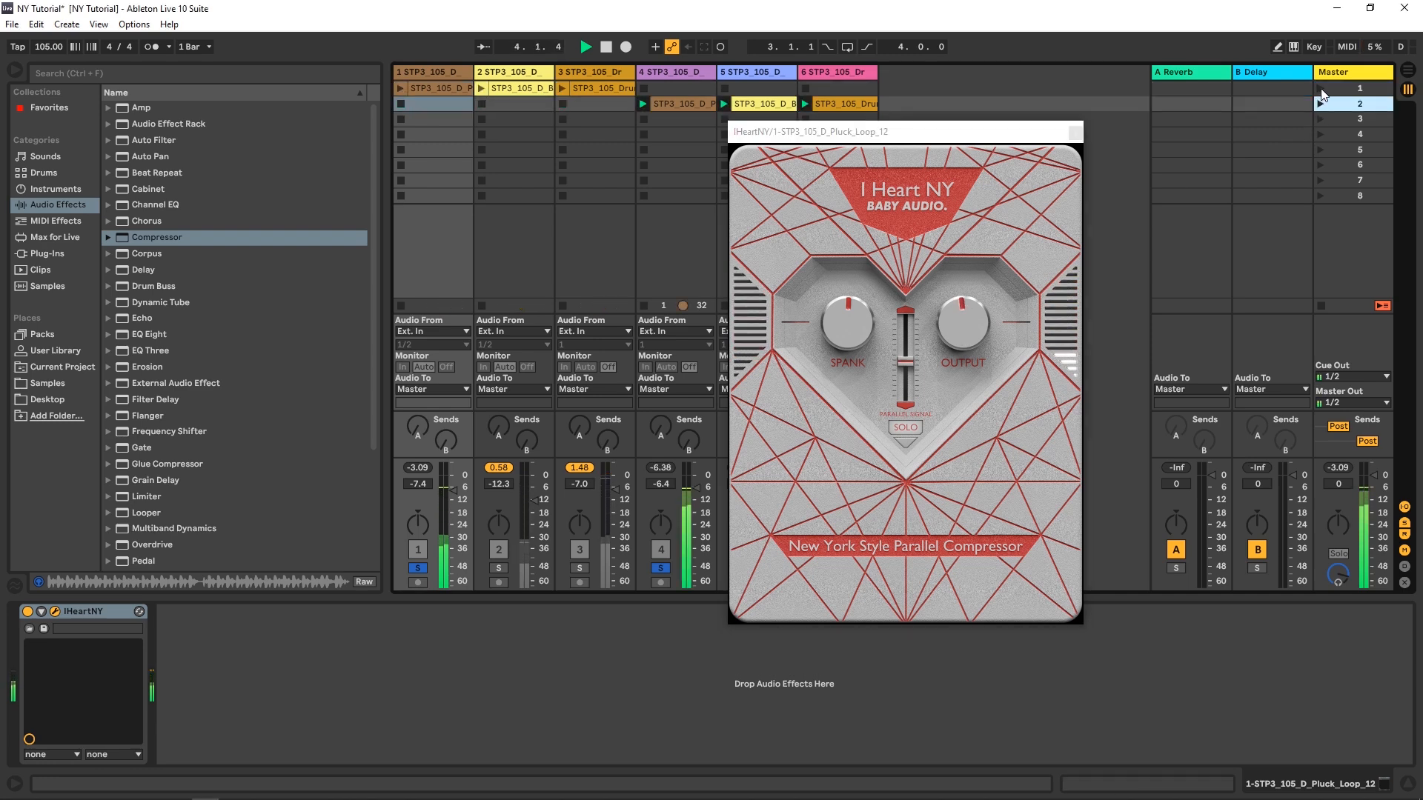
pyautogui.click(1321, 89)
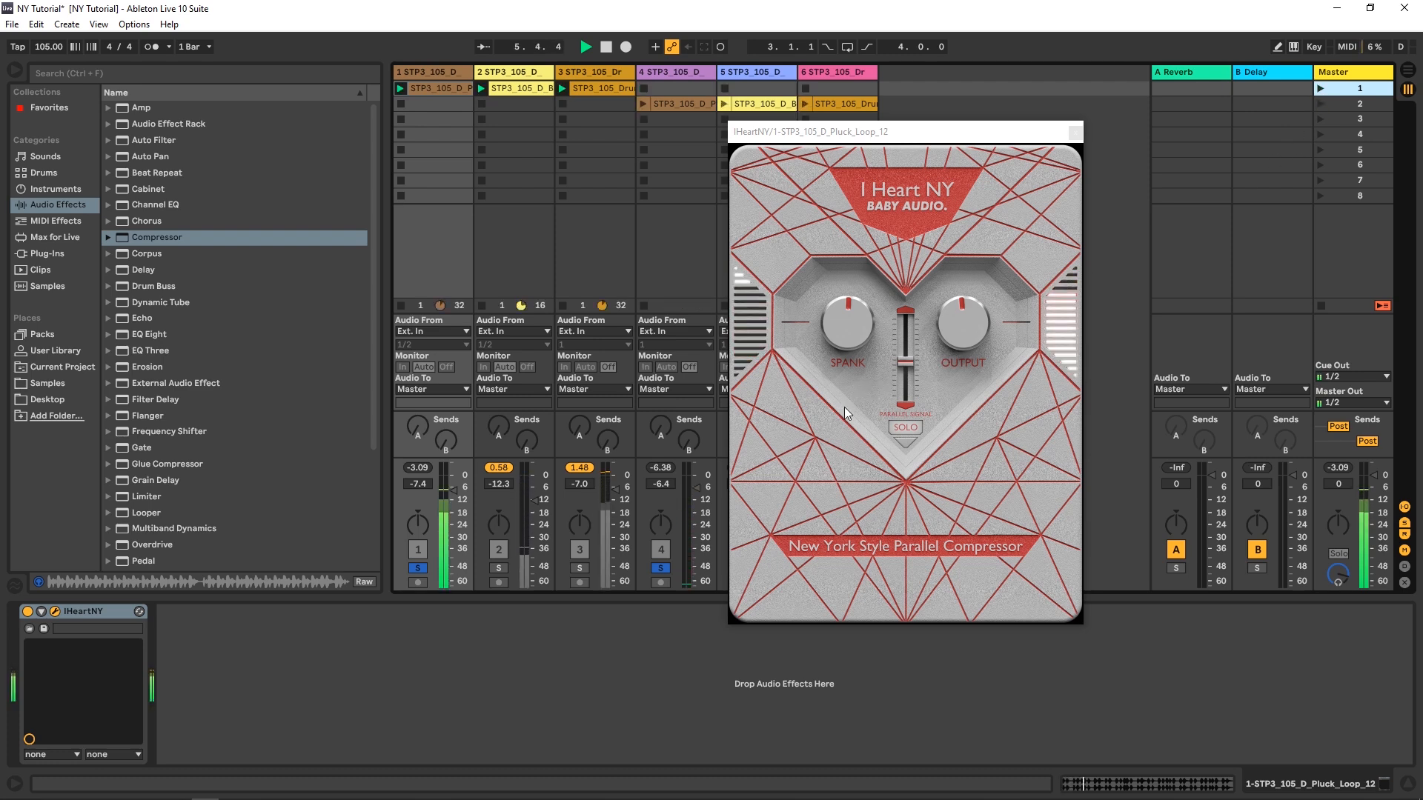
pyautogui.press('space')
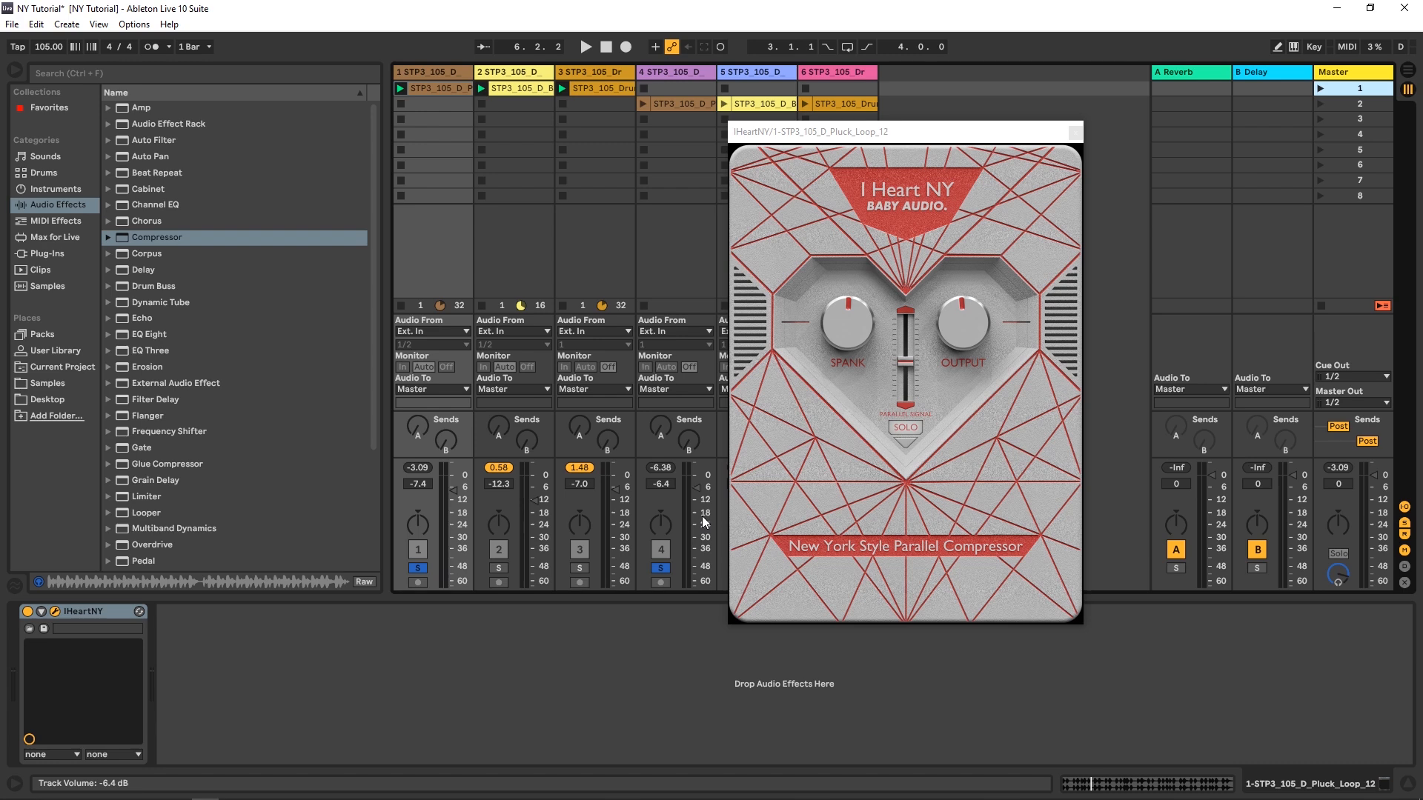
pyautogui.moveTo(869, 135); pyautogui.dragTo(708, 146)
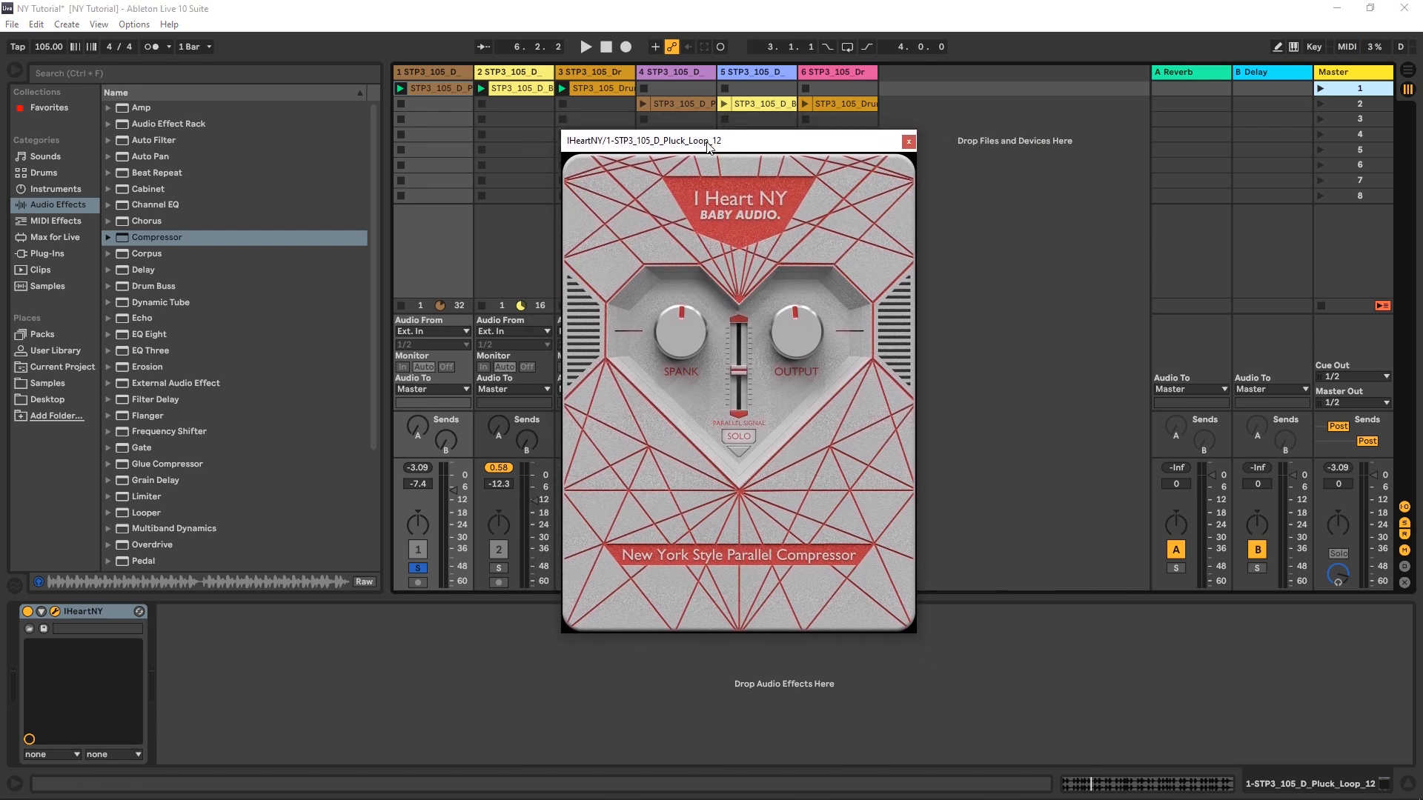